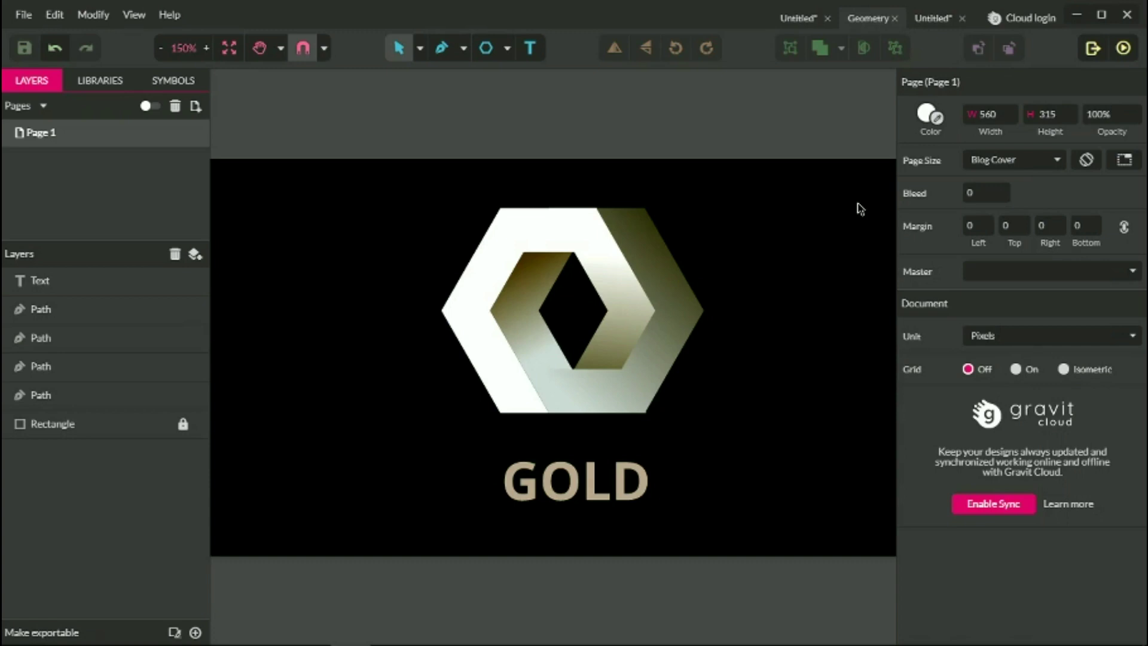
Step: Switch to the third Untitled document and toggle its 10×10 page grid off and back on
click(937, 17)
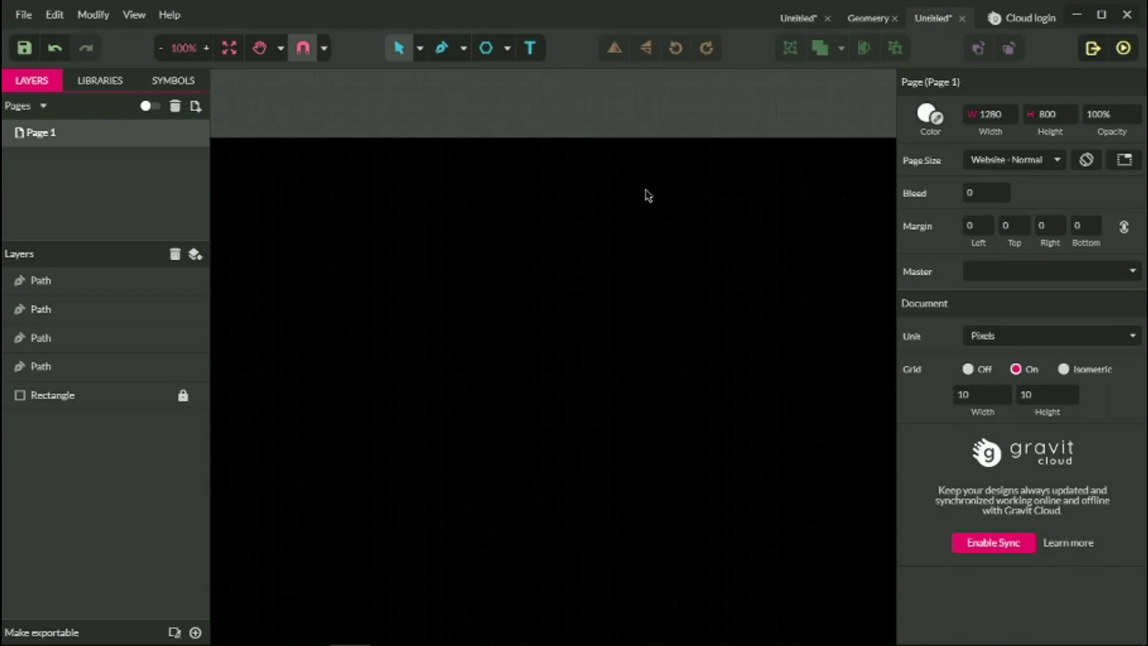
key(ctrl+minus)
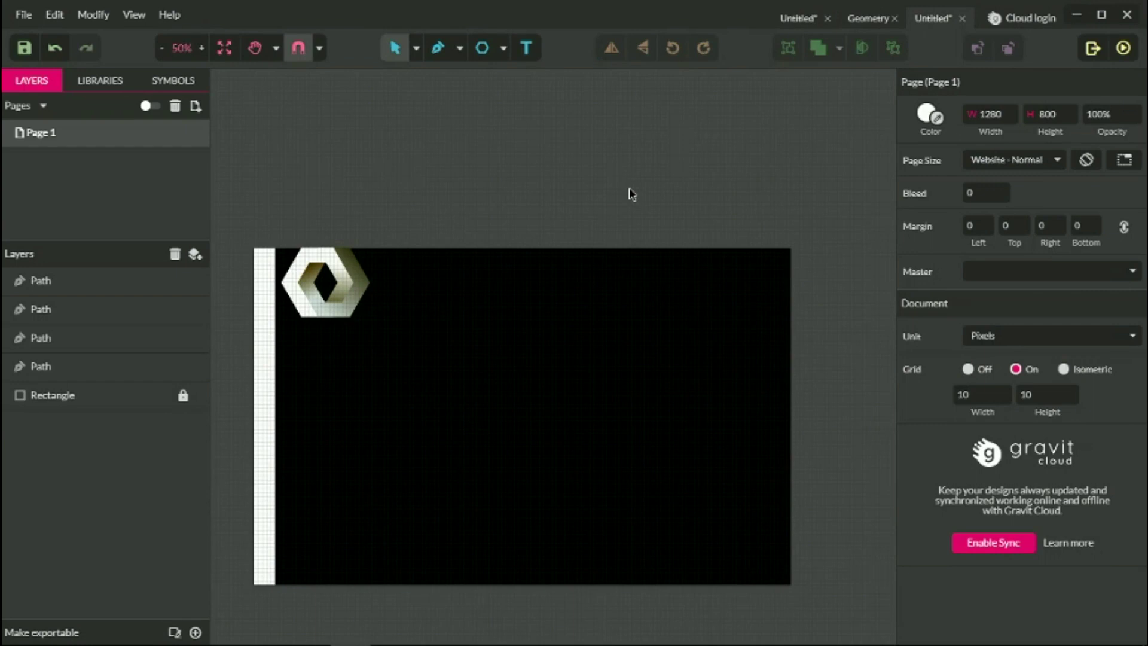
drag(235, 200, 421, 387)
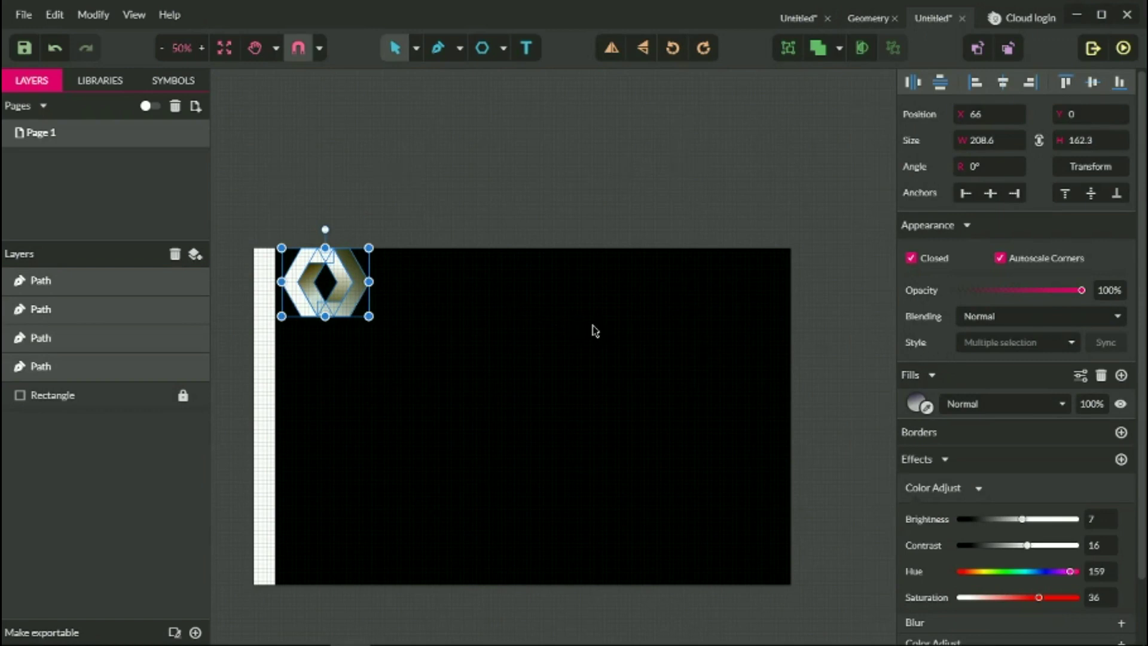
click(559, 328)
key(ctrl+plus)
key(ctrl+plus)
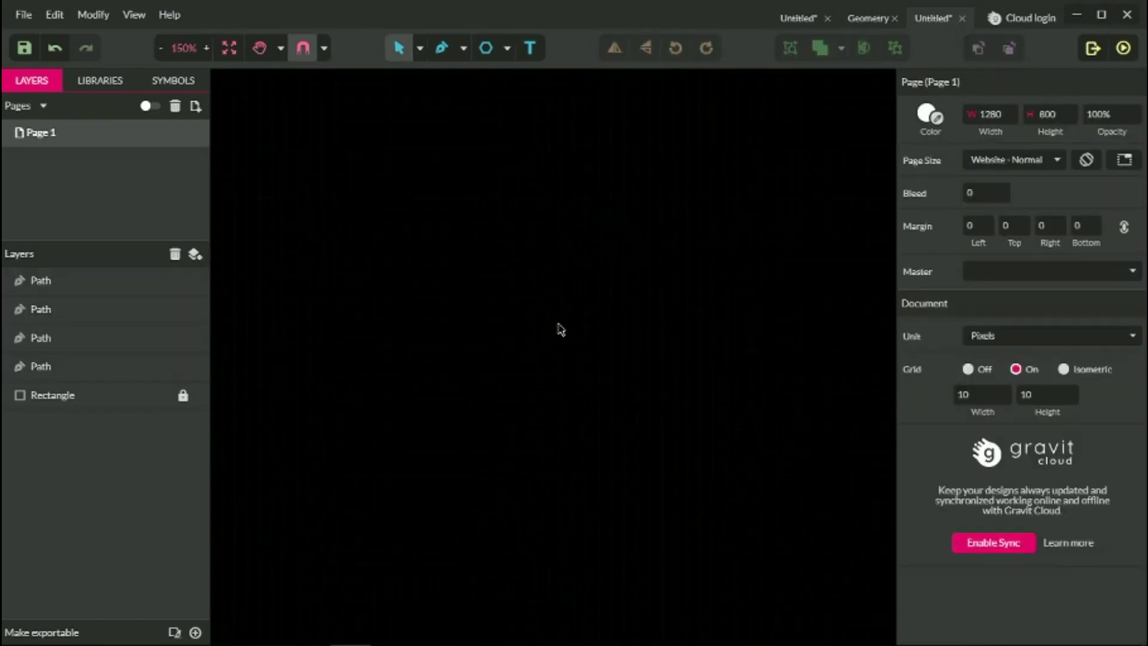
click(968, 369)
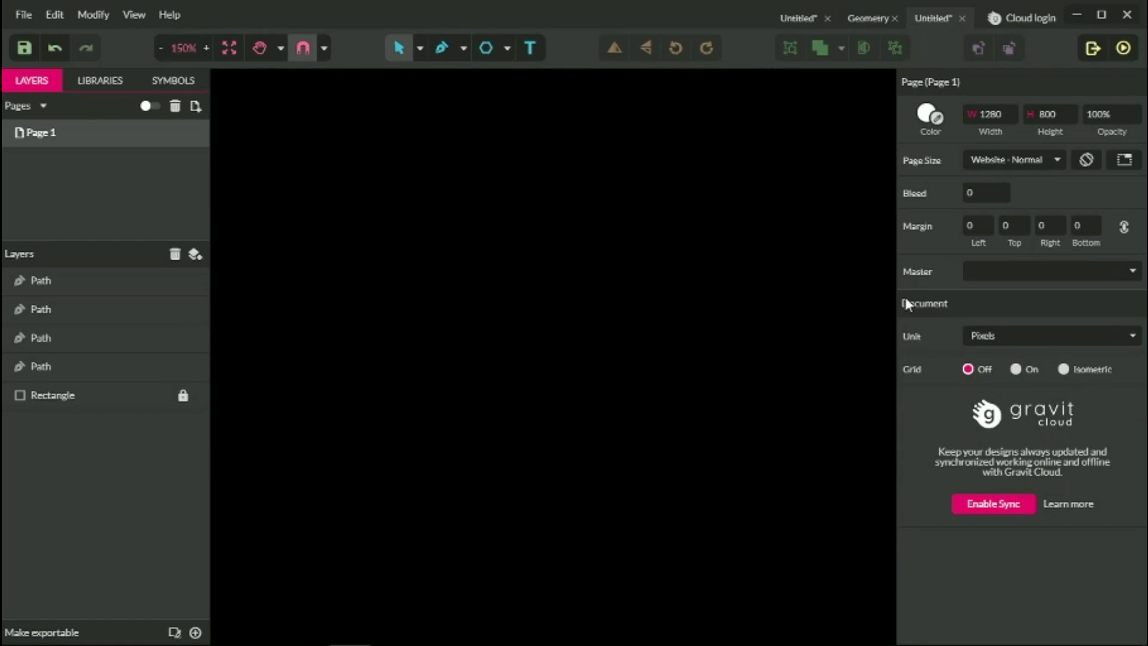
click(1016, 368)
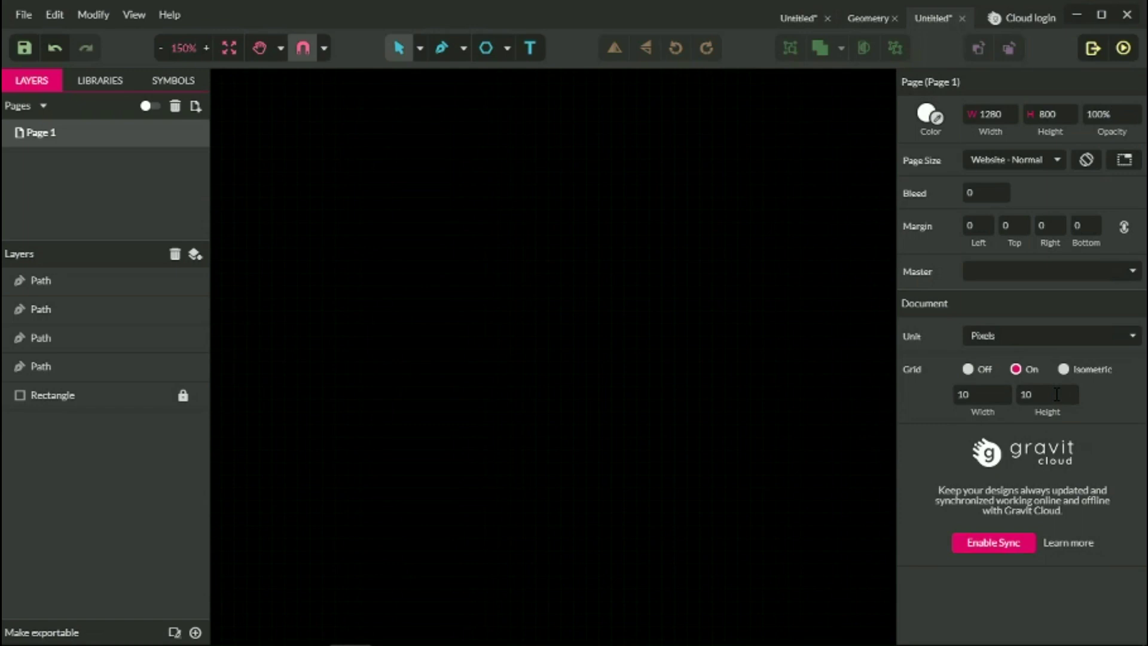
Step: Draw a hexagon on the page with the Polygon tool
click(505, 51)
click(545, 148)
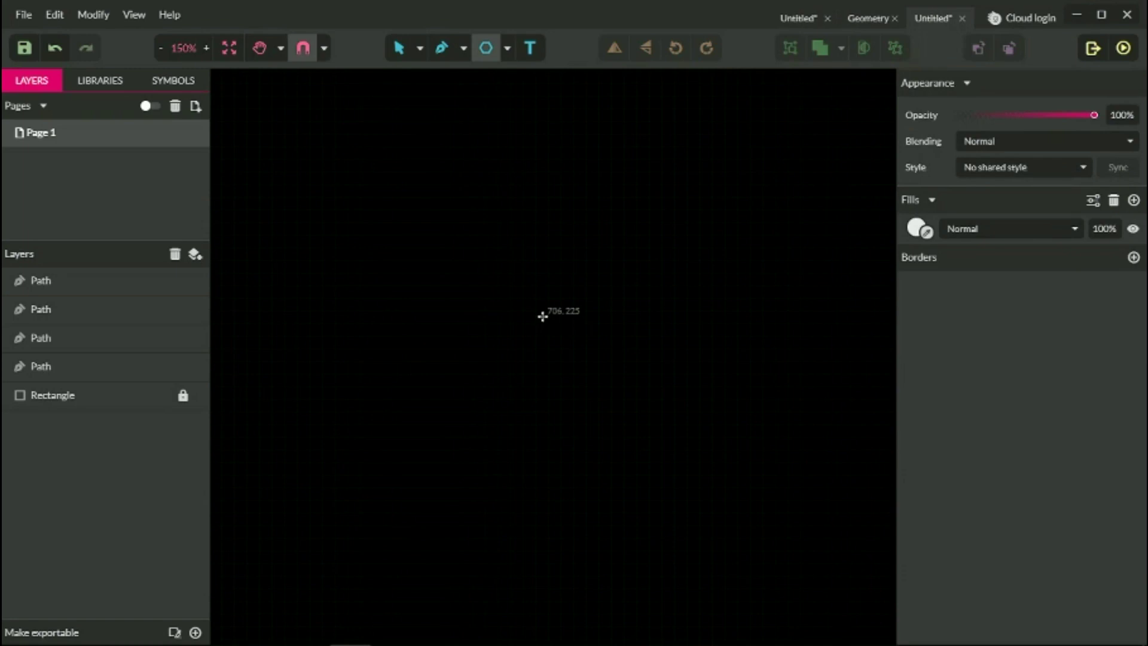
drag(564, 297, 631, 400)
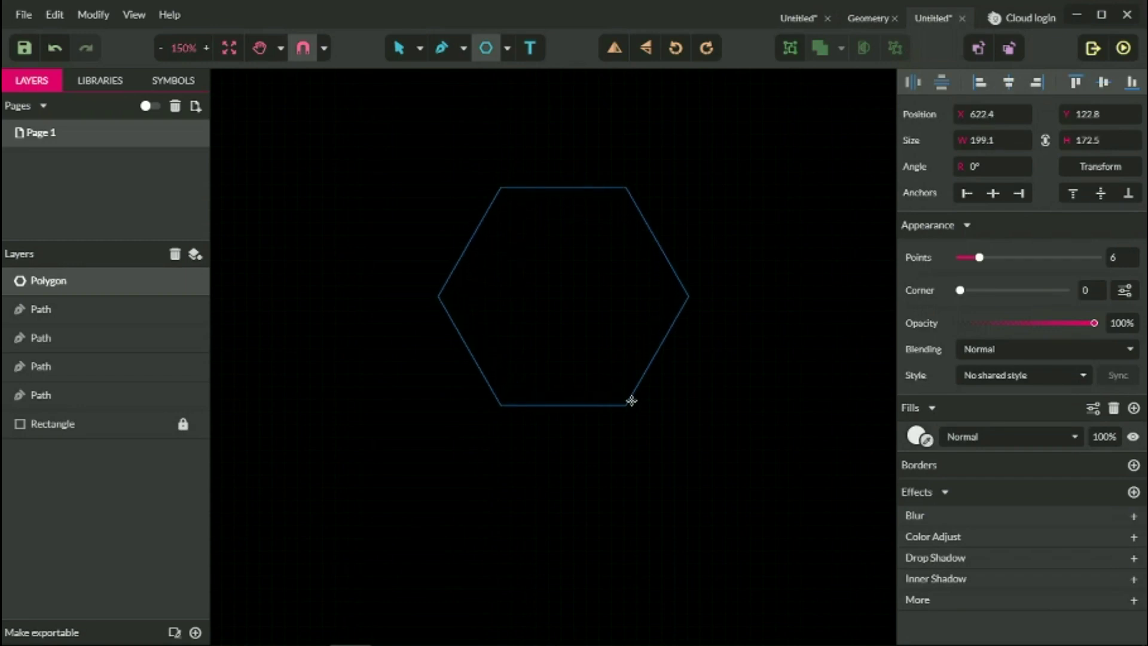
drag(632, 401, 632, 401)
Step: Set the hexagon's width to 200 and snap it to the grid at X 620, Y 116
click(1002, 148)
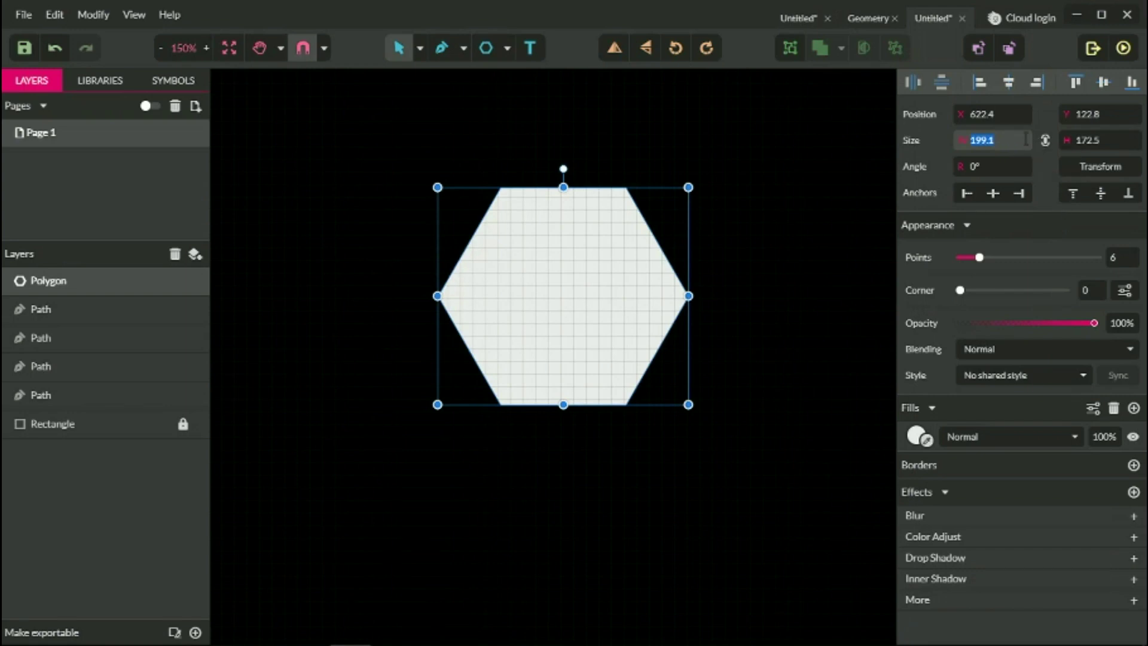
key(BackSpace)
text(200)
key(Return)
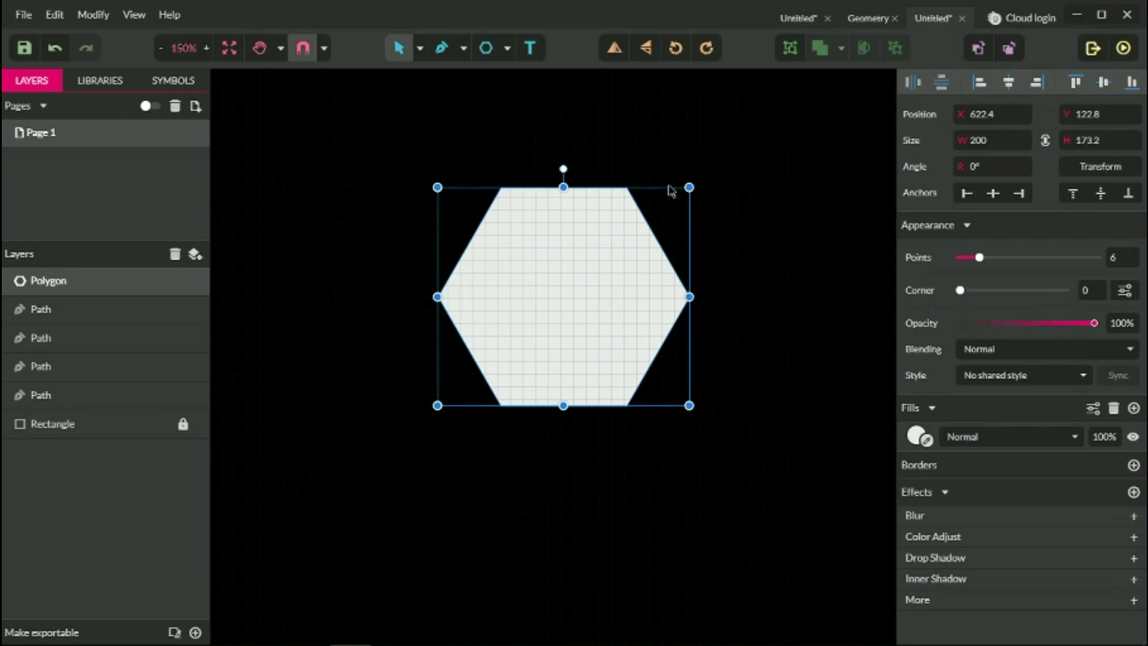
drag(620, 293, 616, 284)
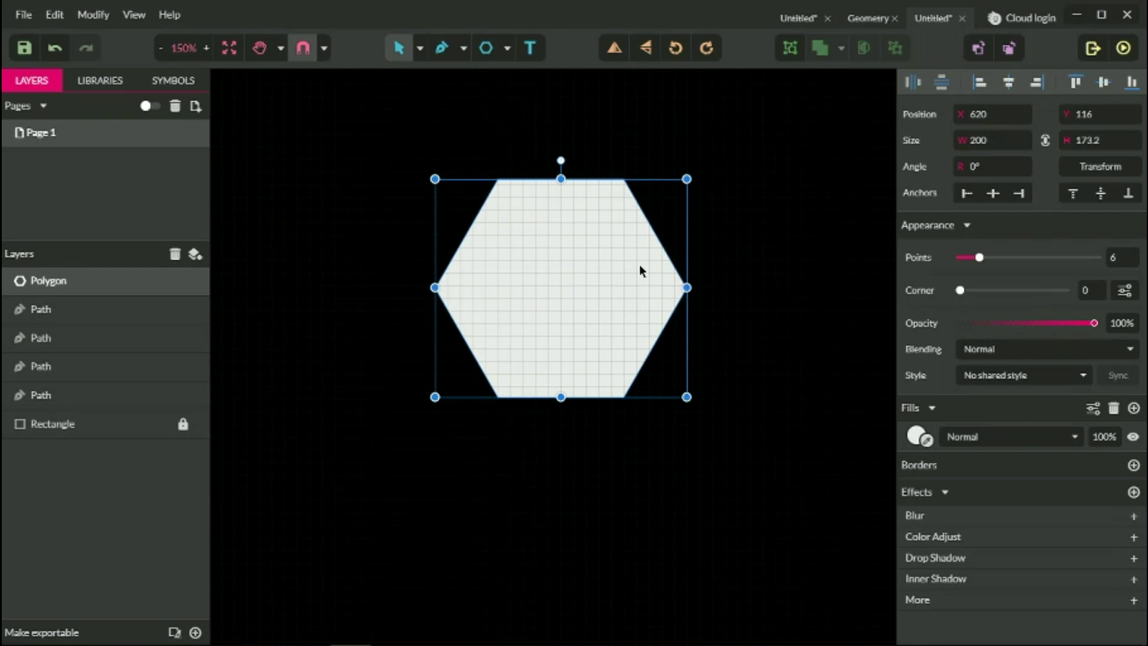
Step: Alt-drag a duplicate of the hexagon 40 px to the left of the original
key(alt)
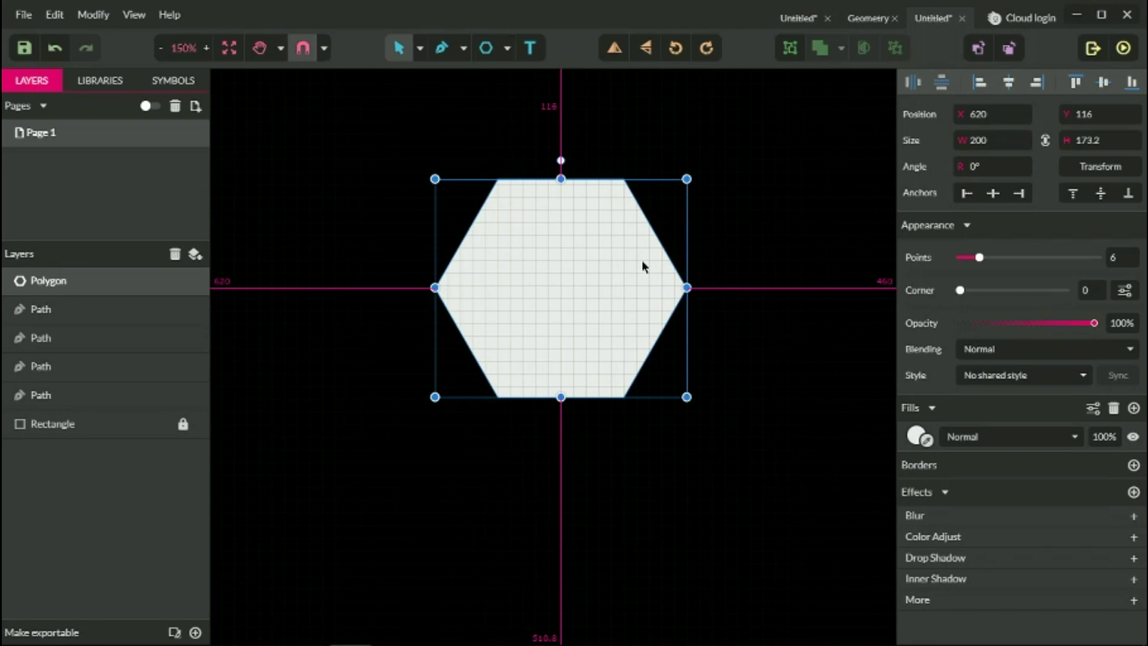
drag(640, 260, 591, 261)
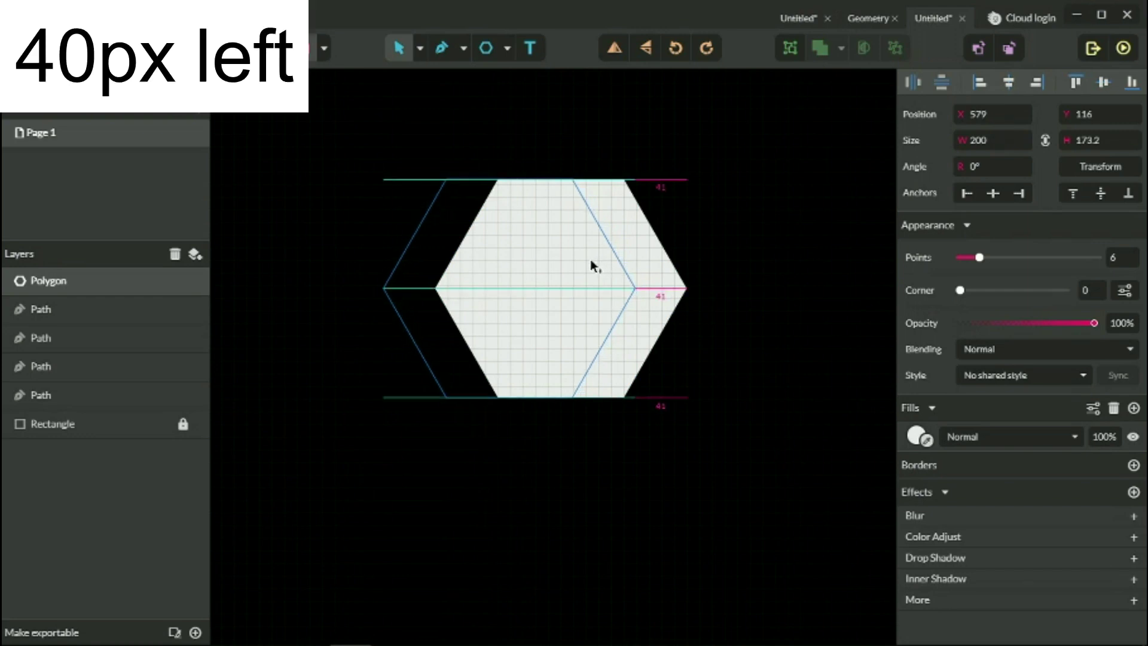
drag(590, 259, 589, 260)
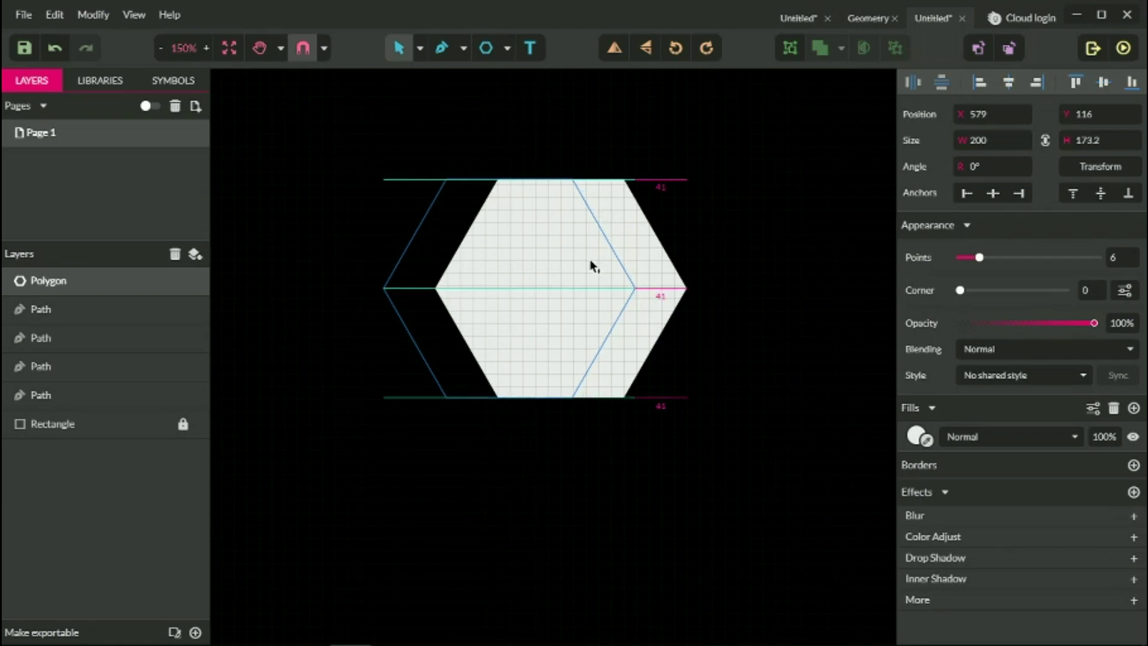
drag(590, 259, 589, 260)
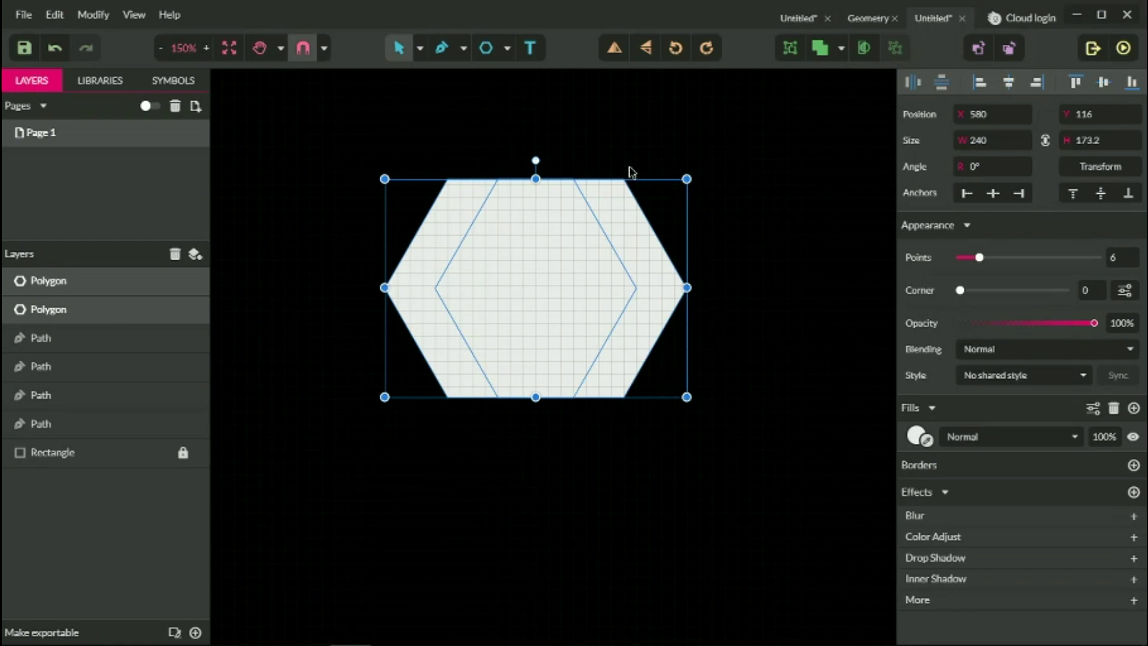
click(841, 48)
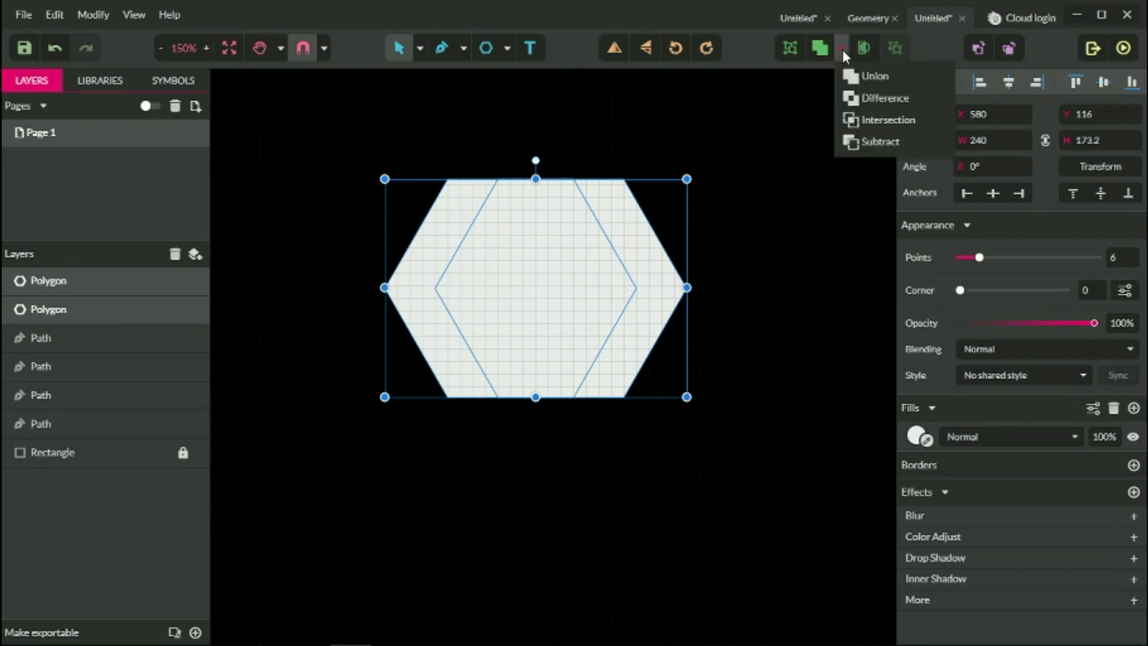
Step: Subtract the left hexagon from the right one and convert the result to a 90 × 173.2 chevron path
click(870, 142)
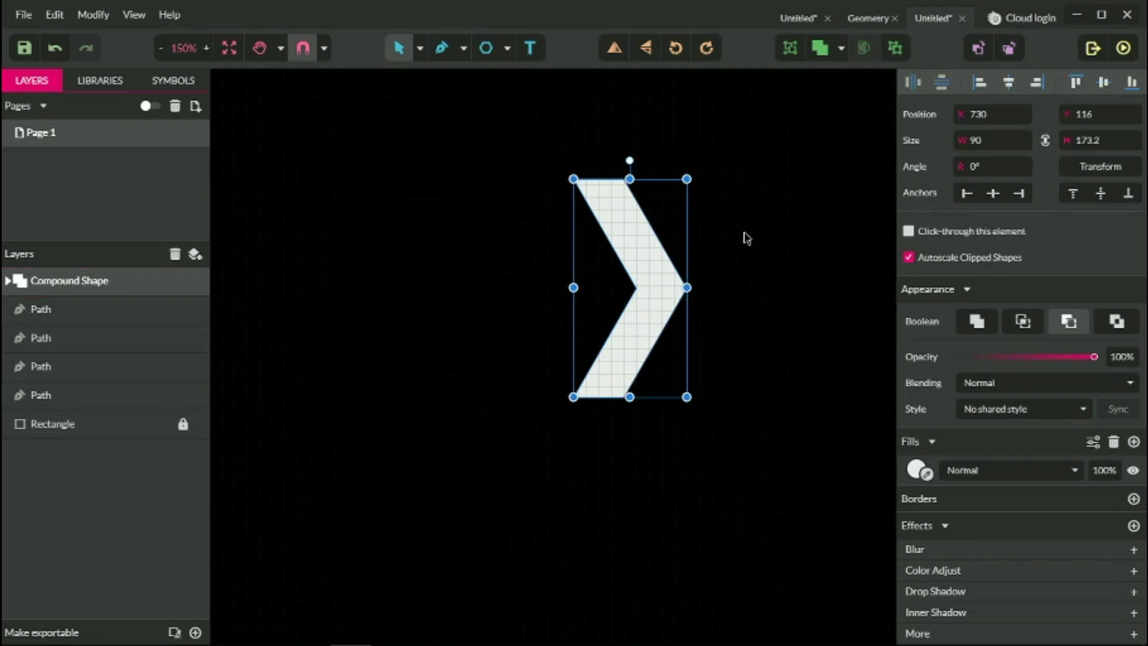
key(ctrl+shift+p)
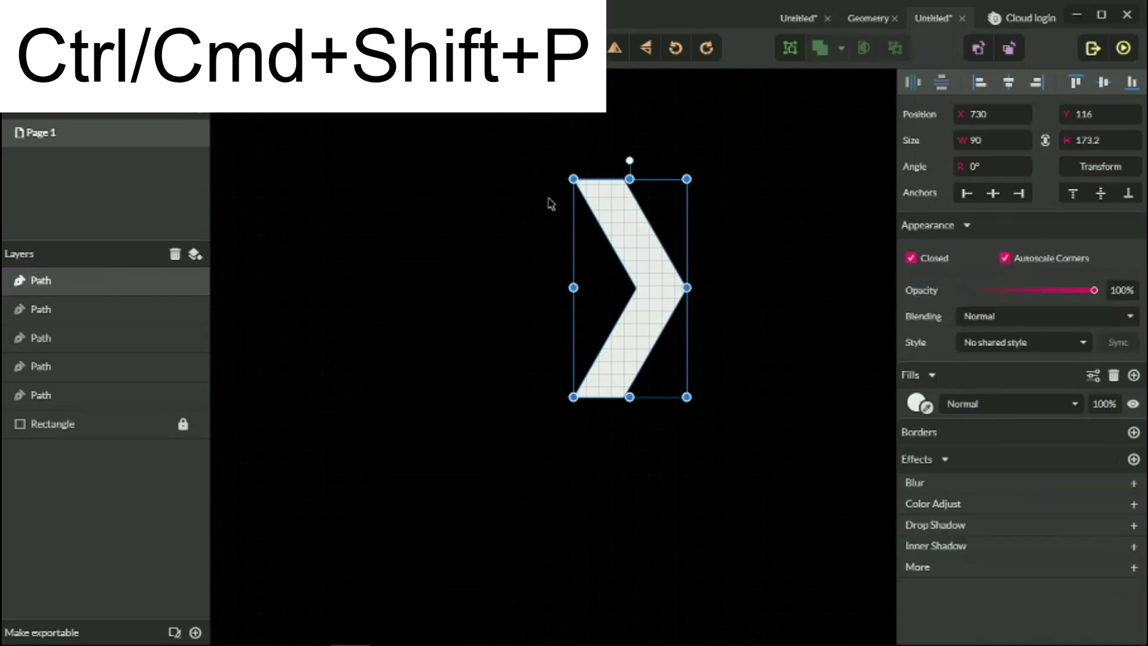
click(93, 15)
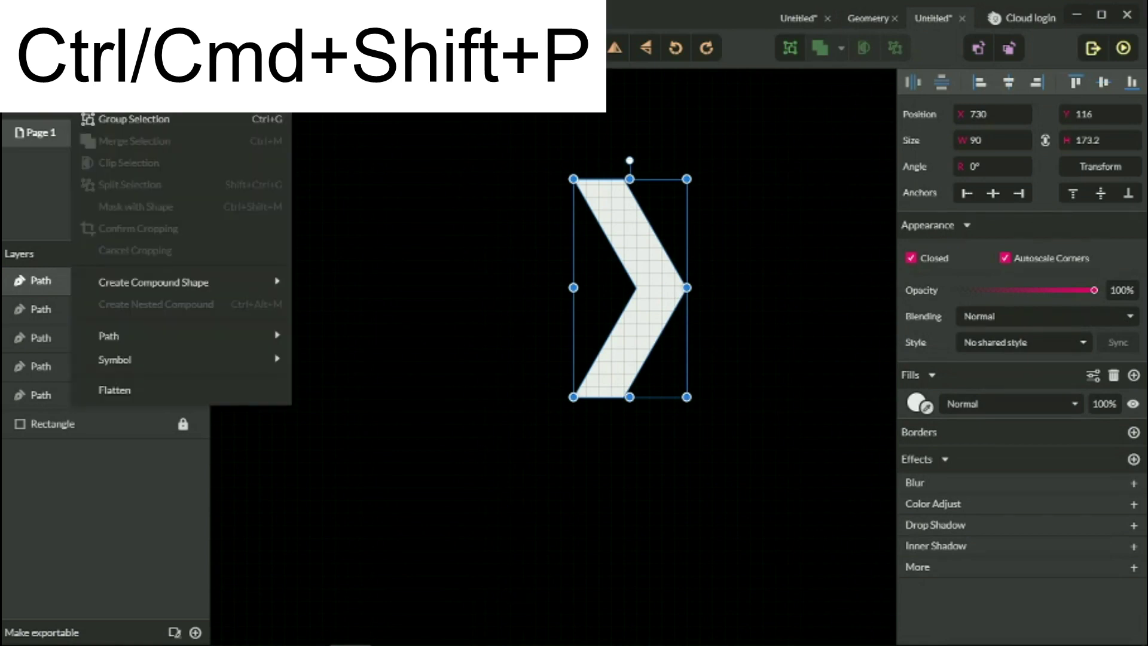
mouse_move(123, 332)
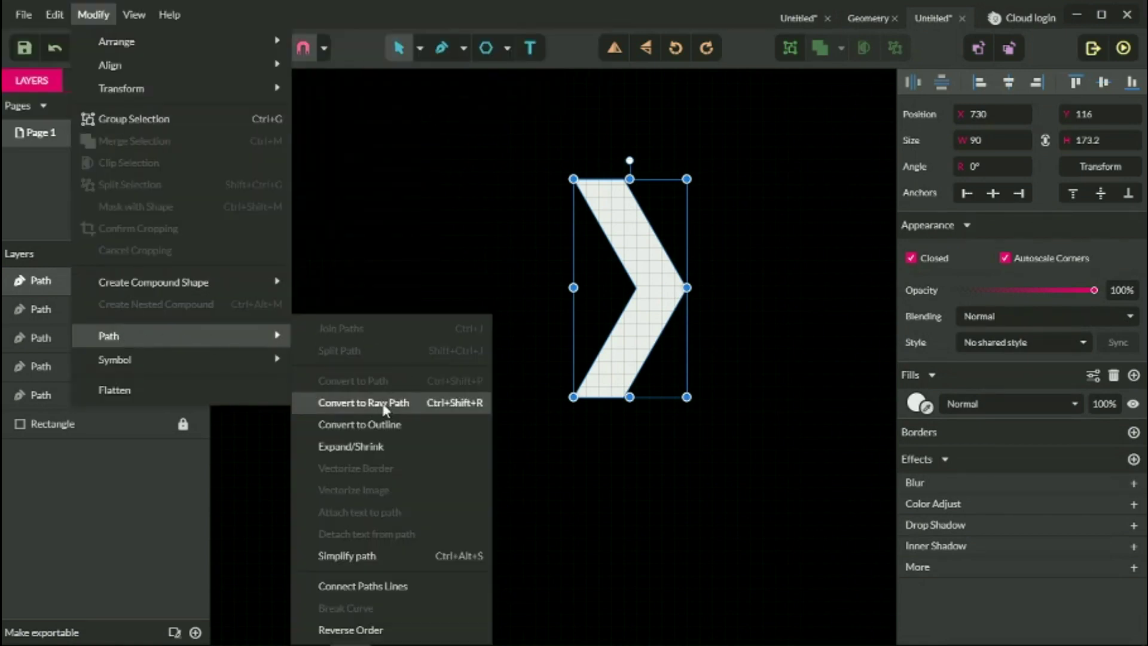
click(725, 335)
Step: Copy the chevron 40 px left, group both chevrons, then duplicate and mirror the group horizontally
drag(655, 266, 608, 274)
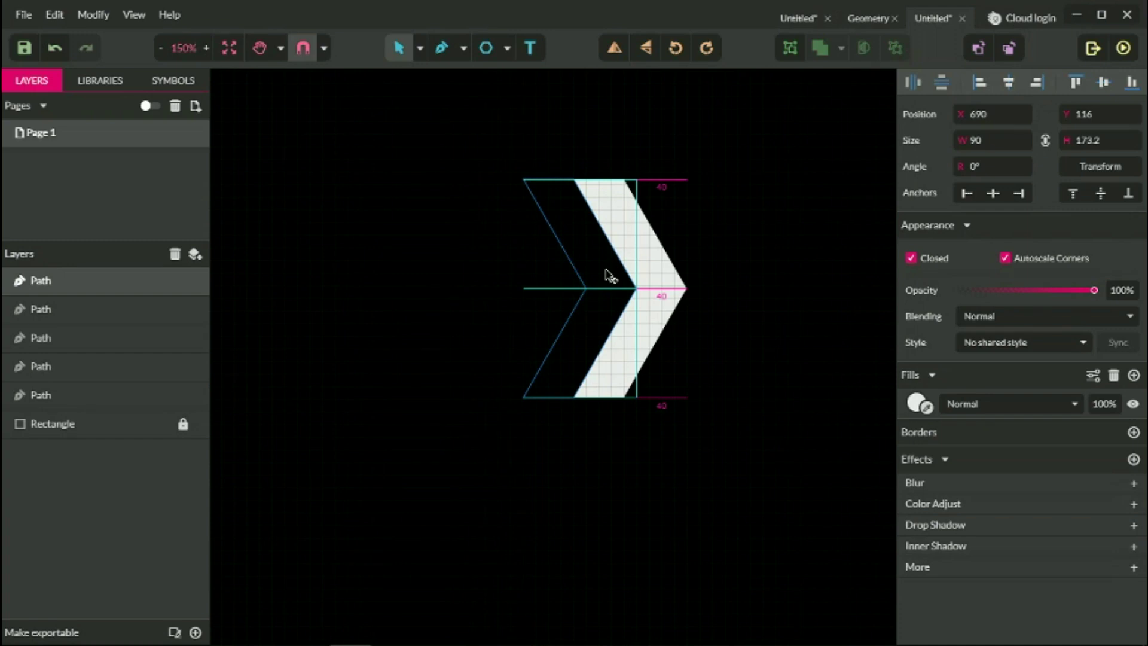
drag(609, 275, 617, 252)
drag(717, 162, 486, 271)
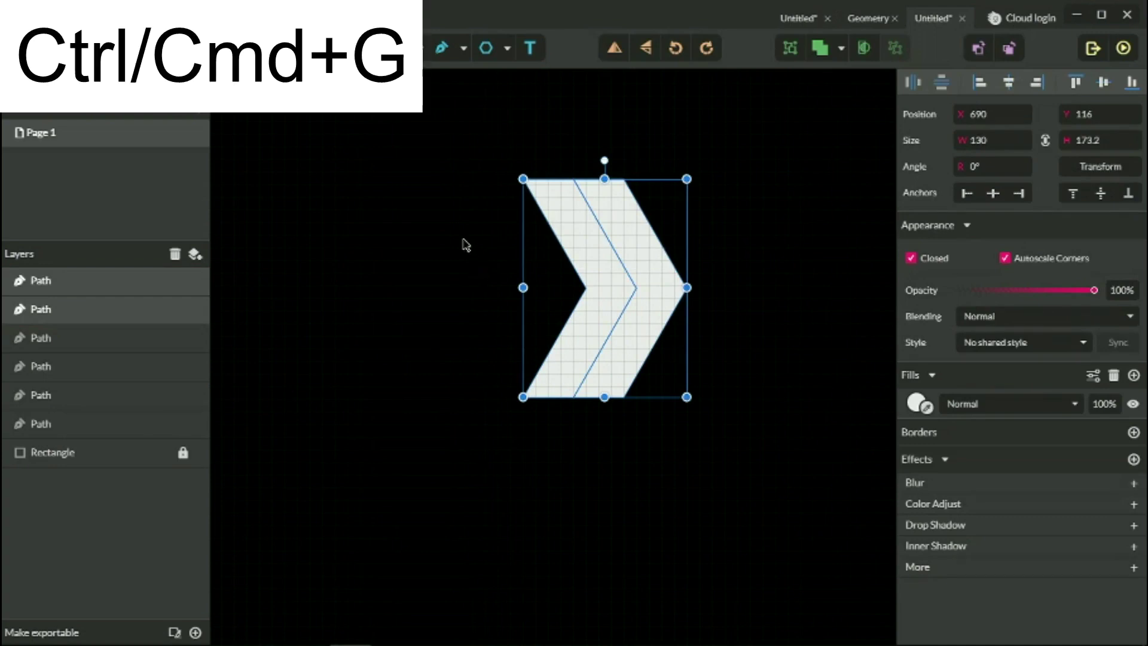
key(ctrl+g)
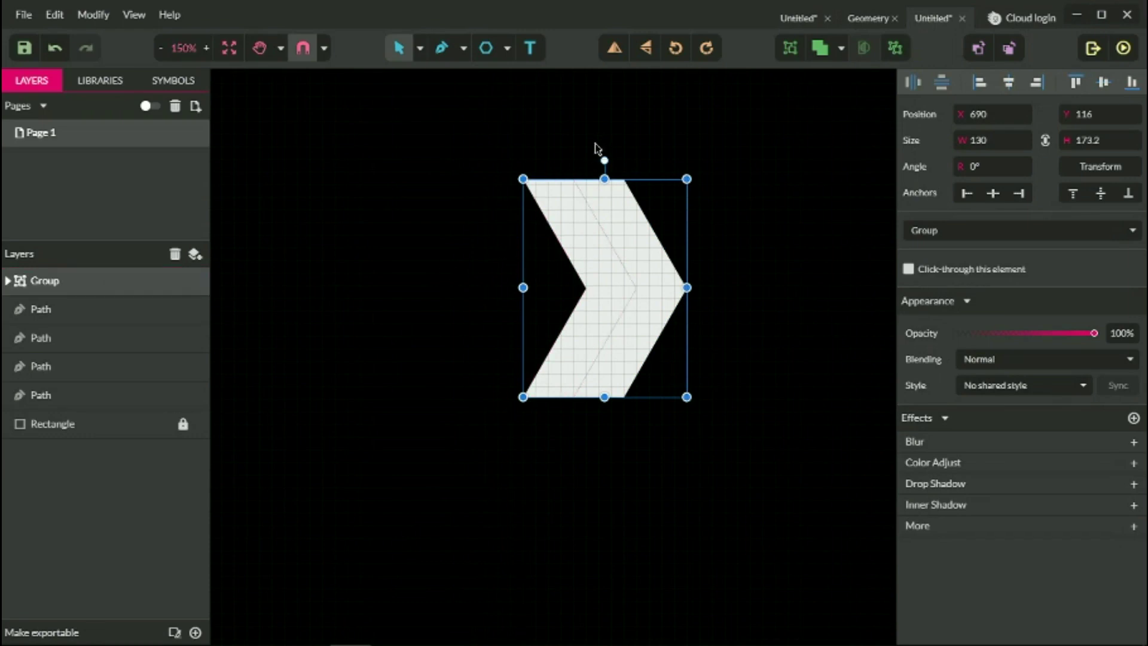
key(ctrl+shift+d)
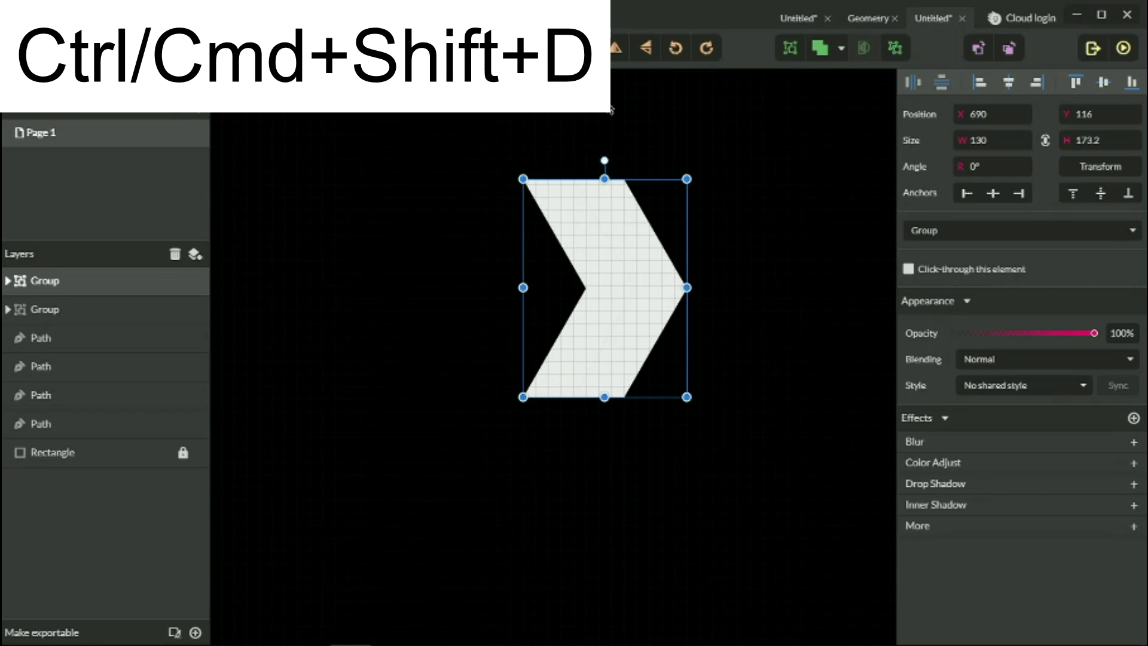
click(615, 49)
Step: Slide the mirrored group left to interlock the chevrons, then view in Outline View at 300%
drag(625, 228, 513, 232)
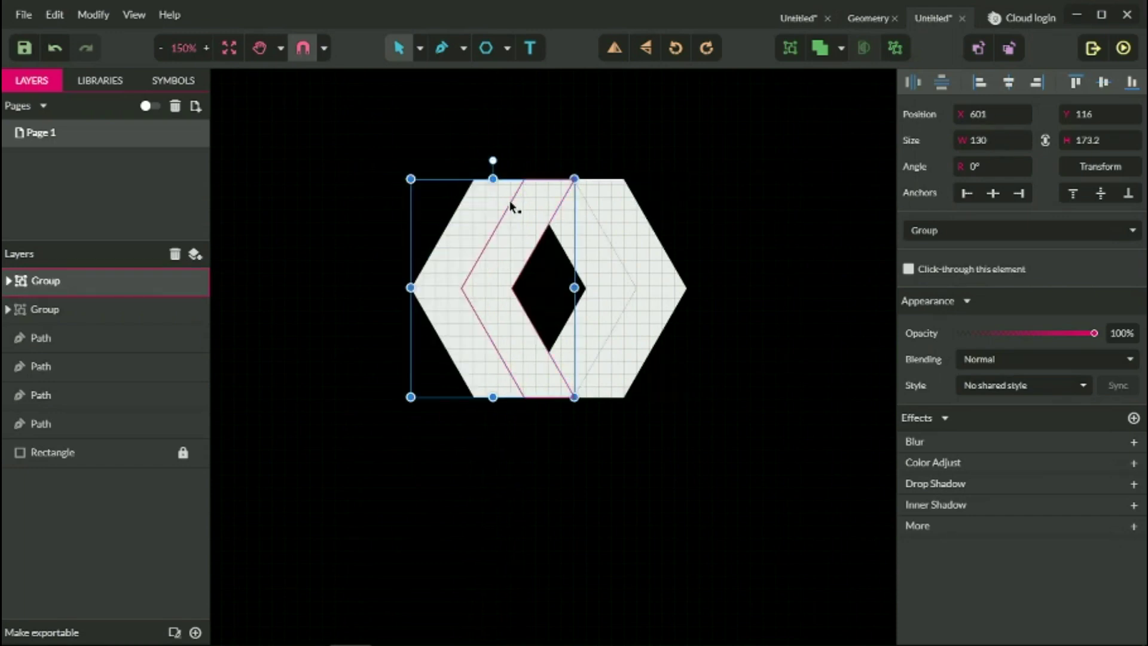
click(134, 15)
mouse_move(167, 163)
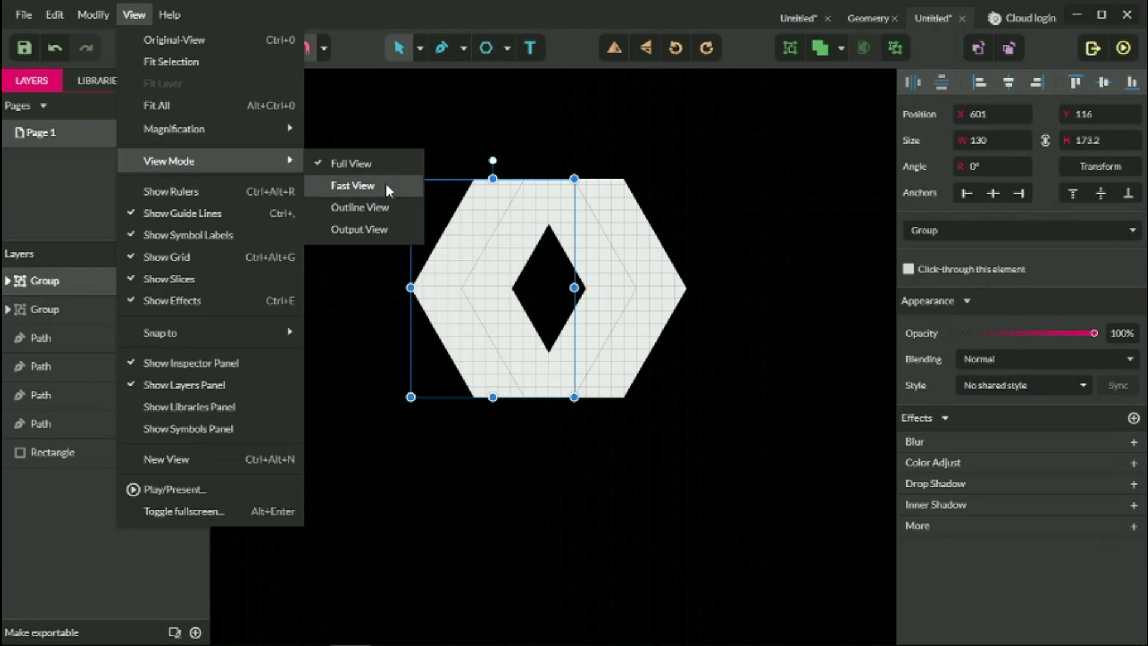
click(370, 209)
click(457, 154)
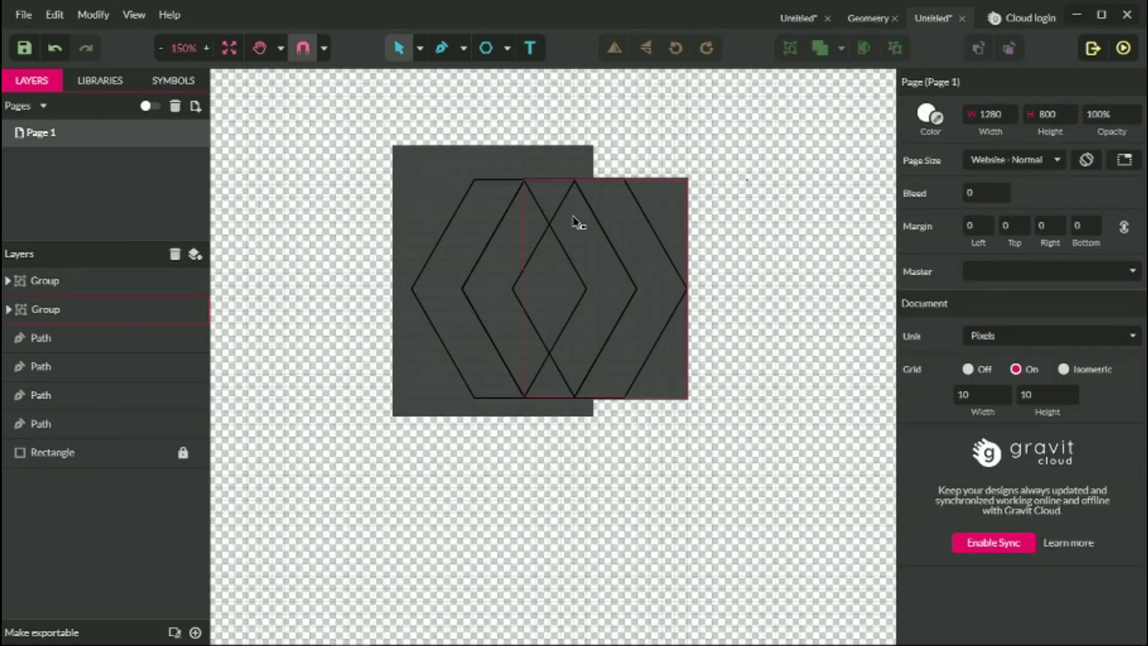
key(ctrl+plus)
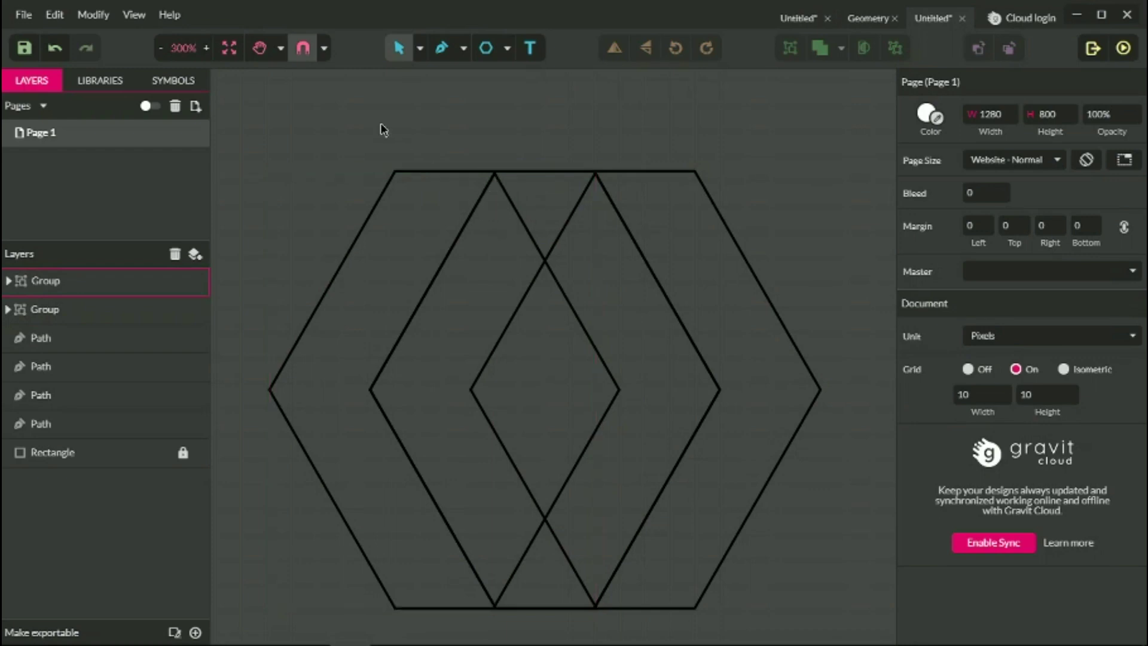
Step: Switch the view mode back to Full View so the chevrons display filled
click(510, 472)
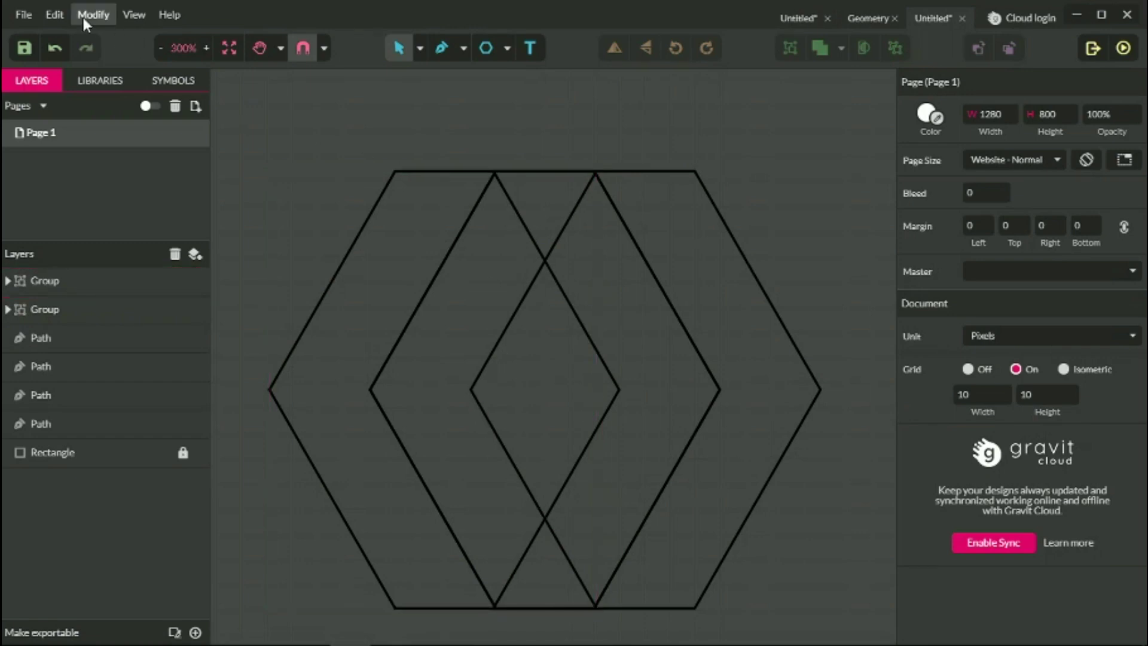
drag(330, 112, 804, 374)
click(134, 14)
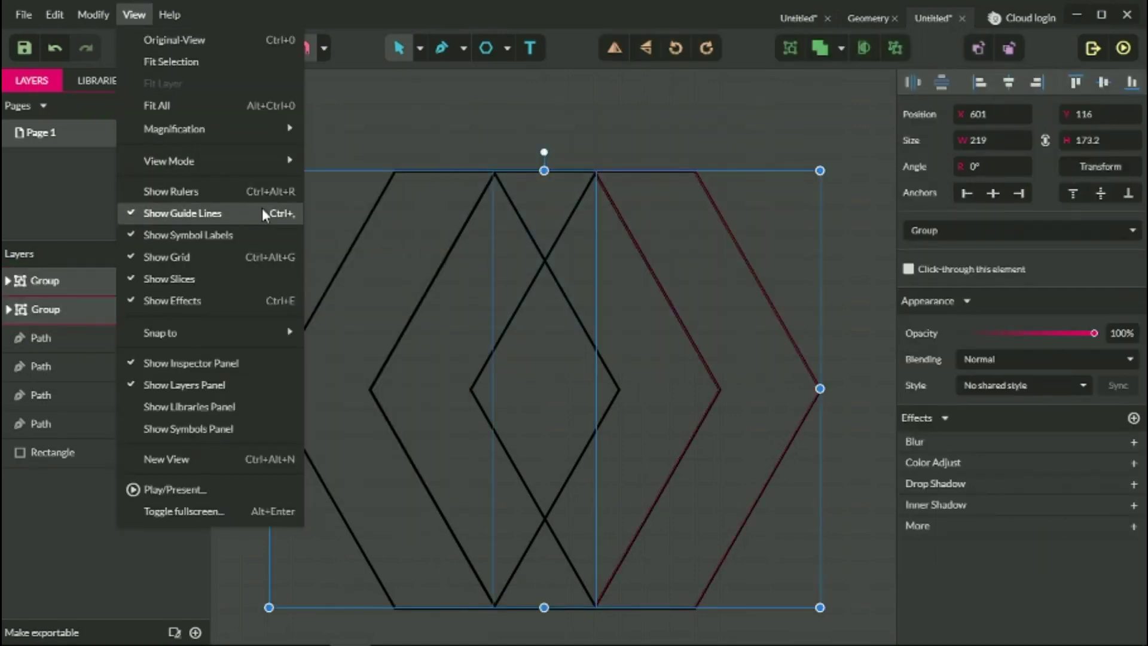
mouse_move(262, 160)
click(337, 159)
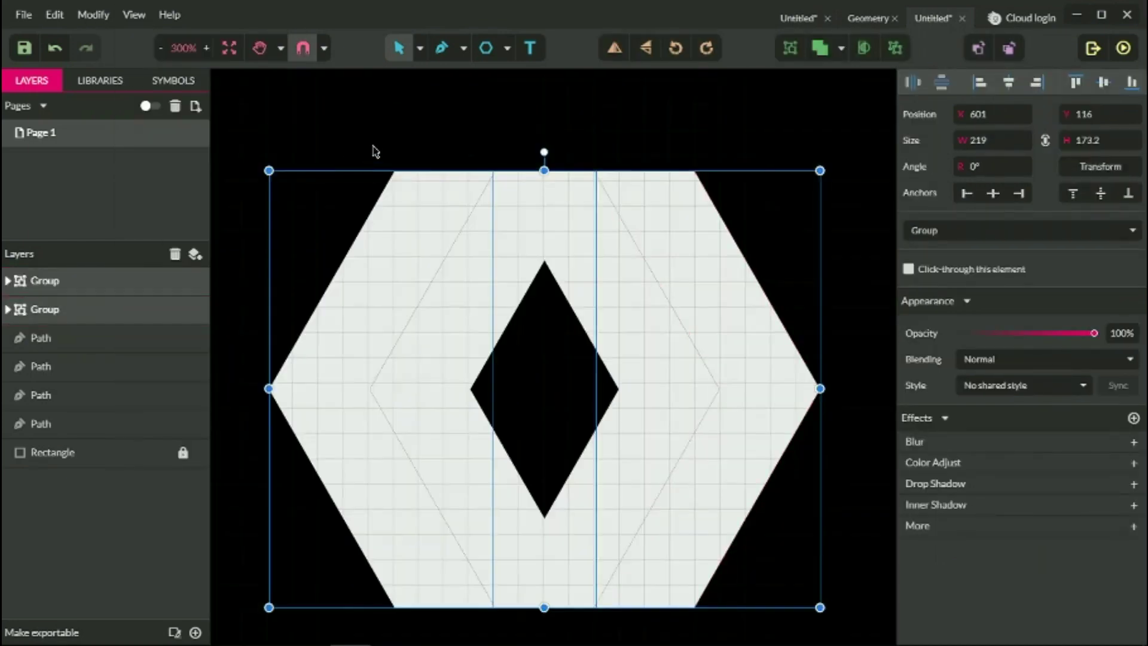
click(470, 125)
Step: Ungroup the left and right chevron groups into separate paths
click(445, 248)
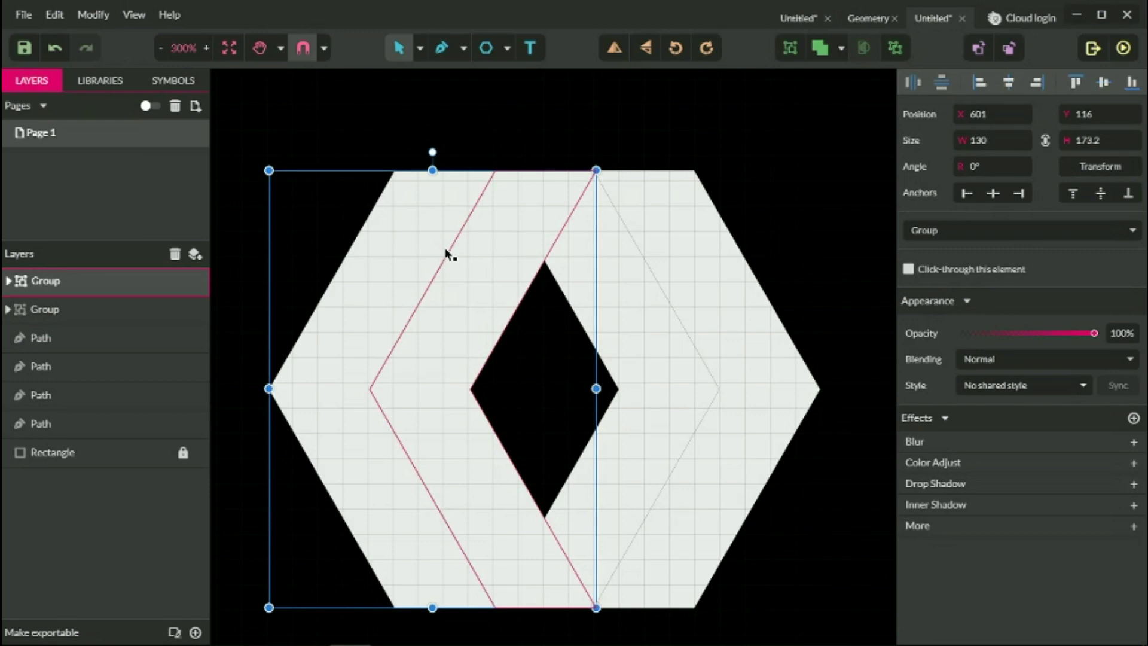
key(ctrl+shift+g)
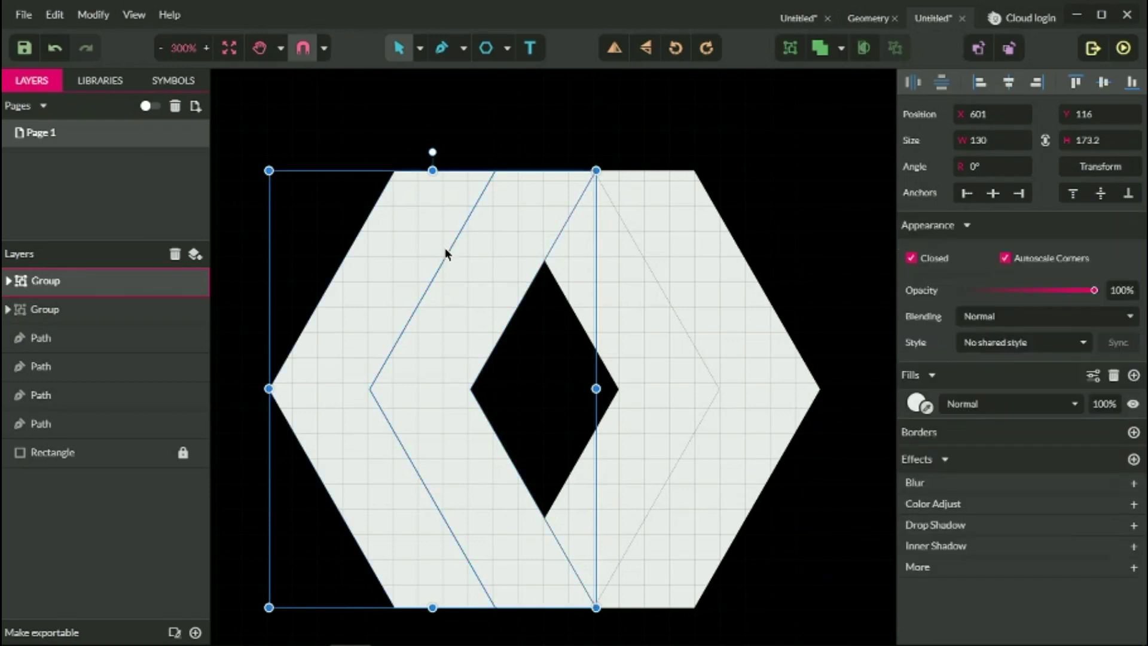
click(733, 282)
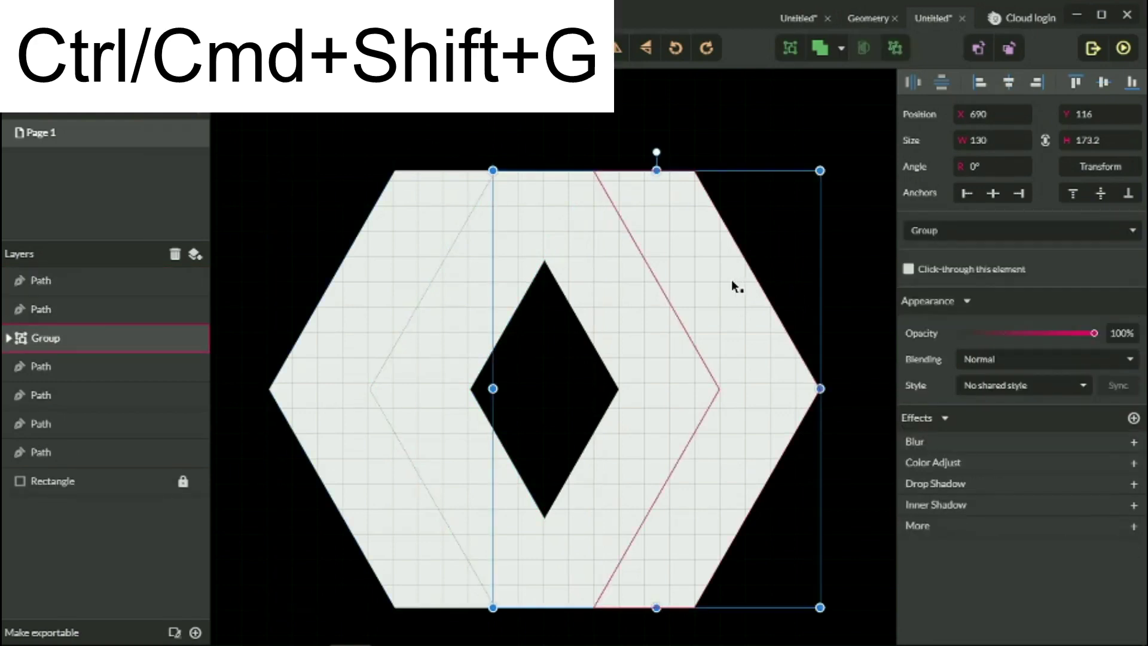
key(ctrl+shift+g)
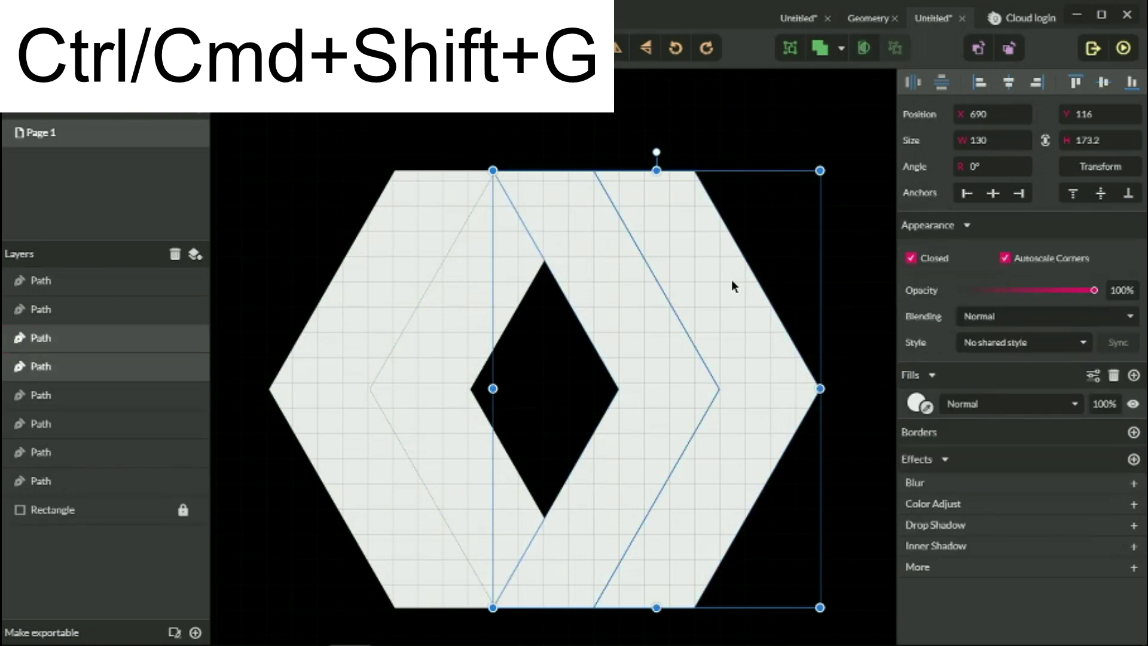
click(645, 124)
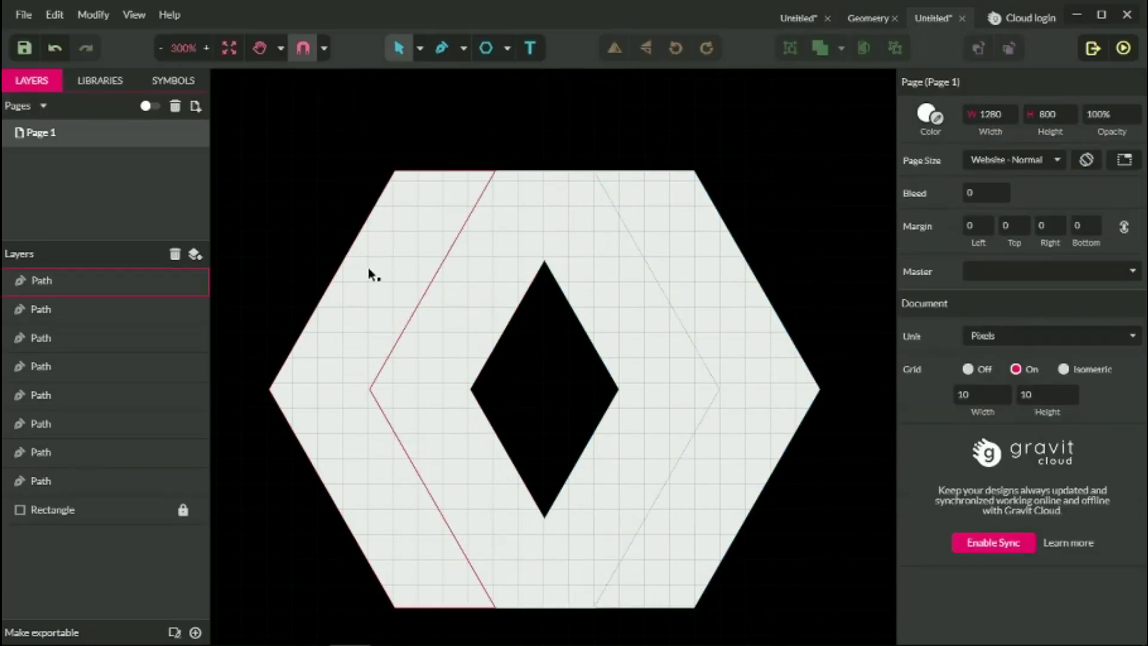
click(353, 276)
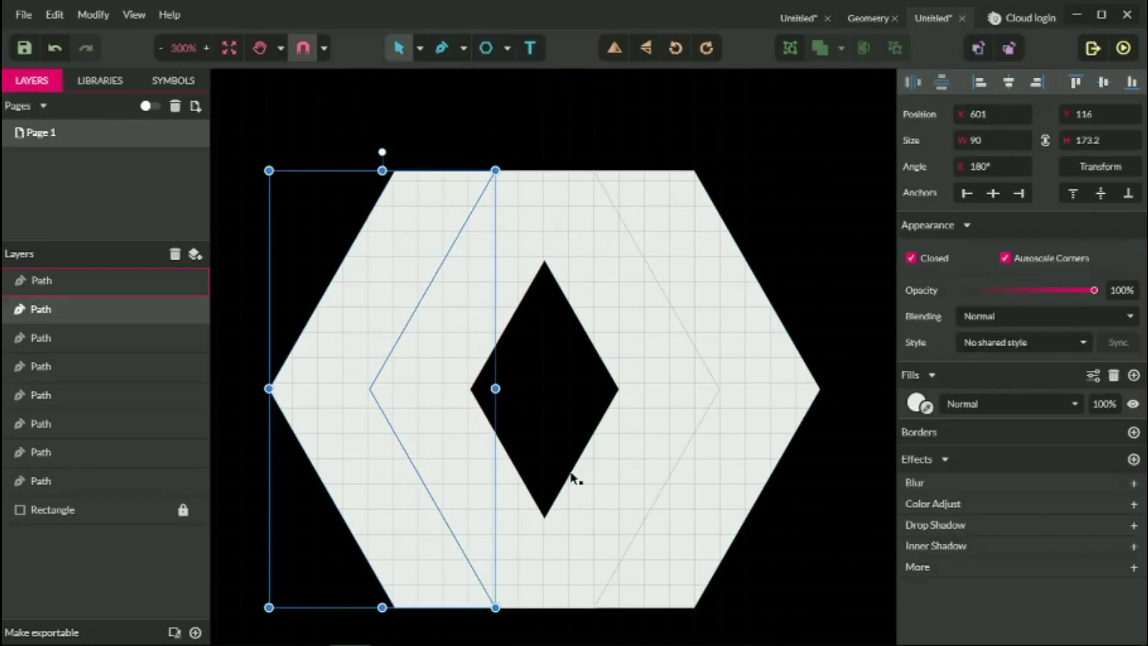
shift+click(636, 419)
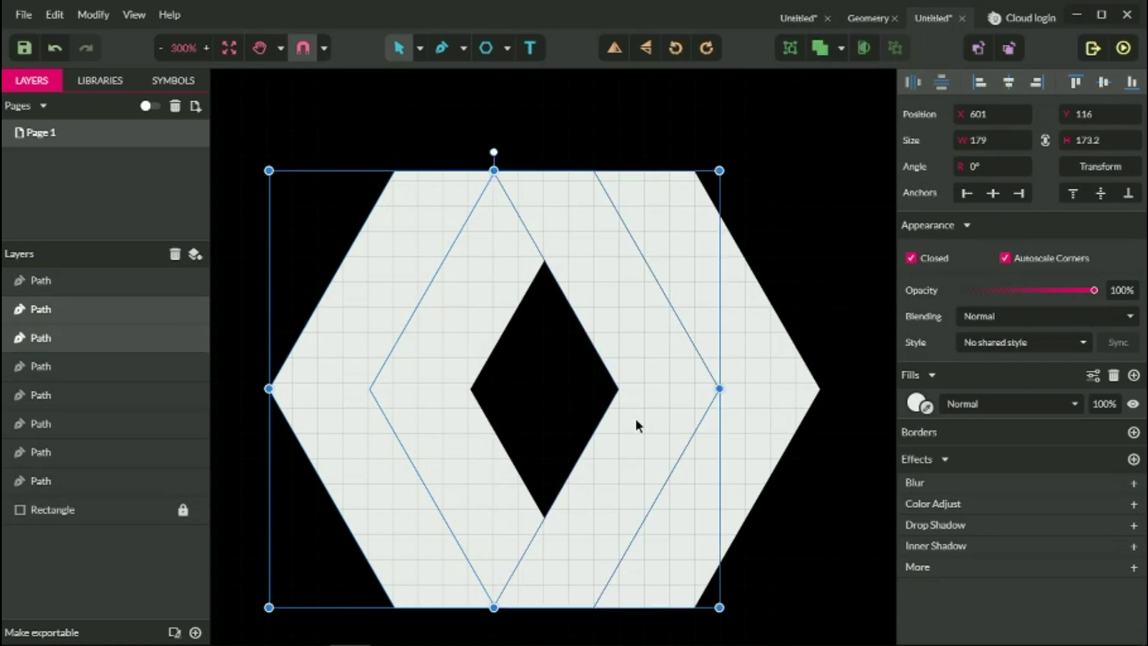
click(352, 214)
Step: Fill the inner right chevron and the outer left chevron band with red #FF0000
click(579, 249)
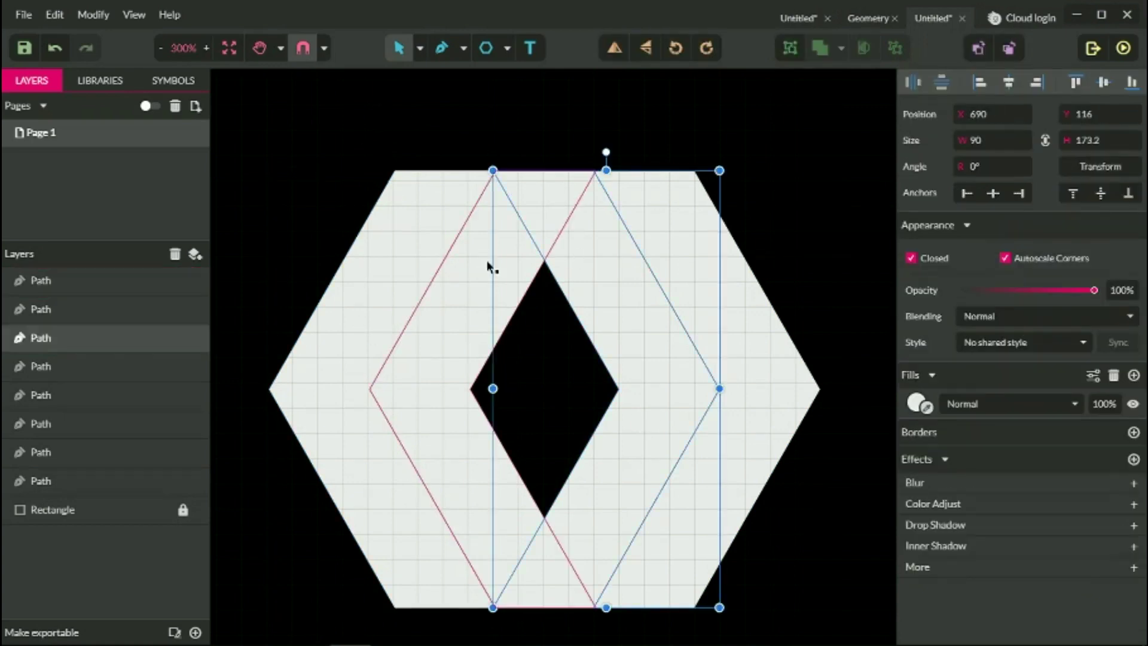
shift+click(400, 252)
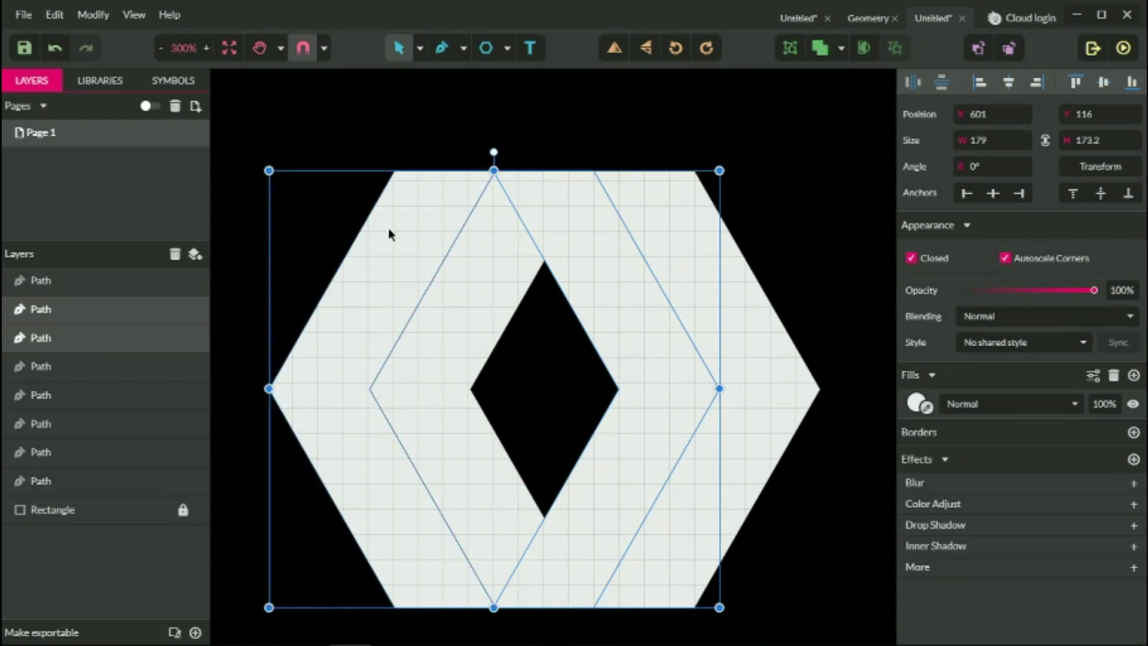
click(916, 404)
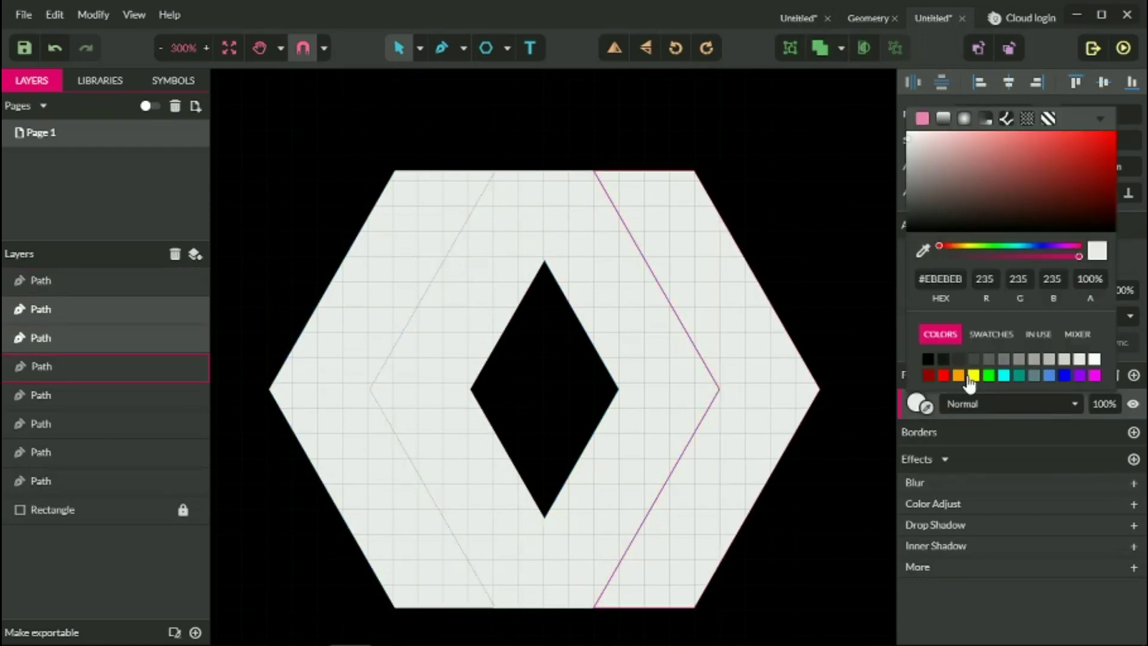
click(944, 375)
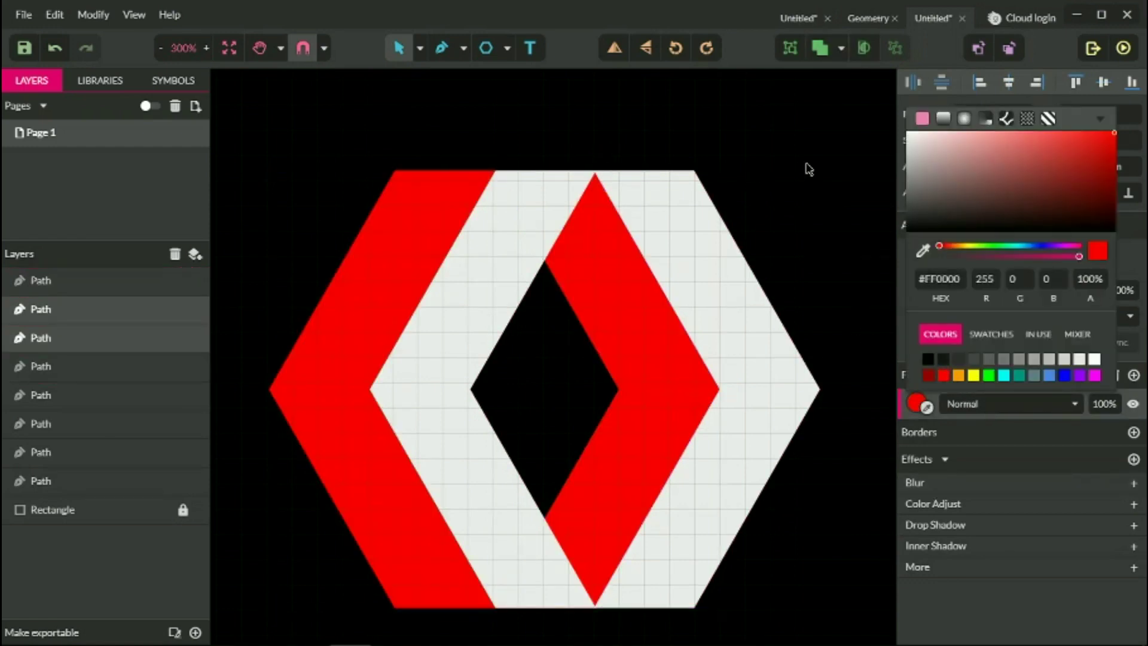
click(850, 182)
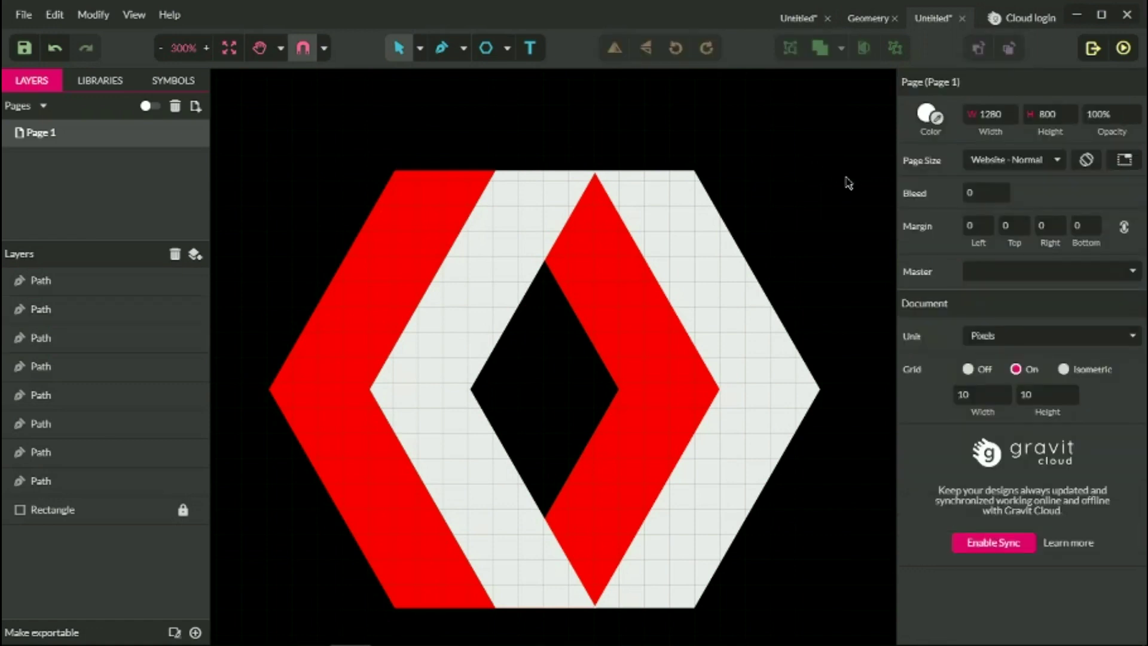
scroll(845, 180, down, 3)
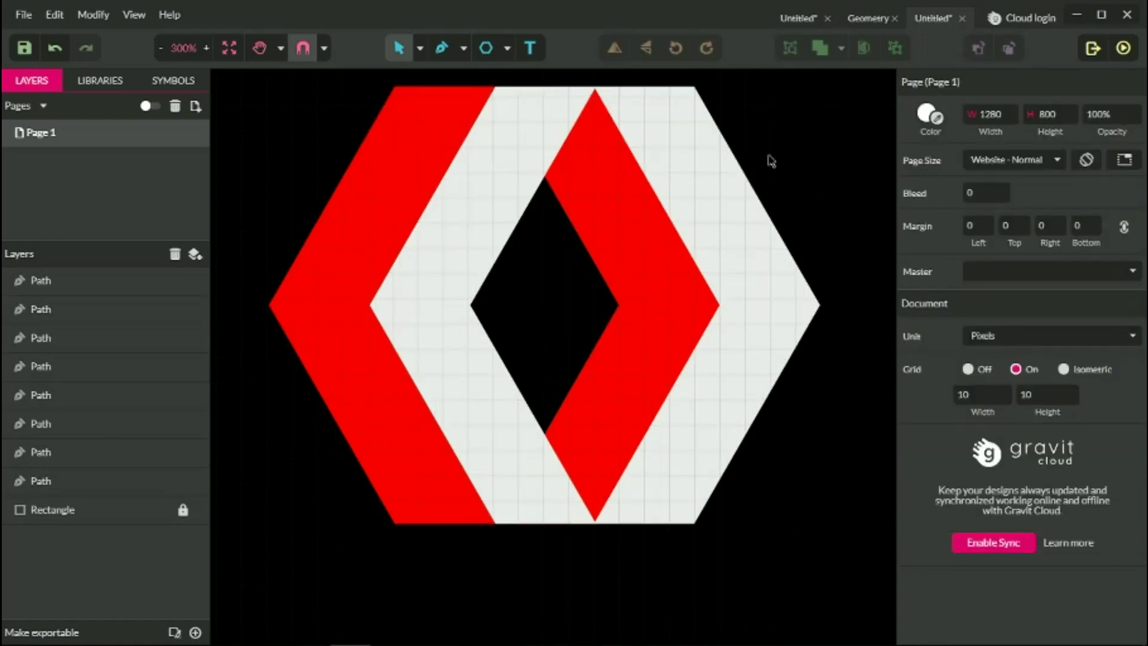
Step: Draw a rectangle across the logo's lower middle
click(507, 46)
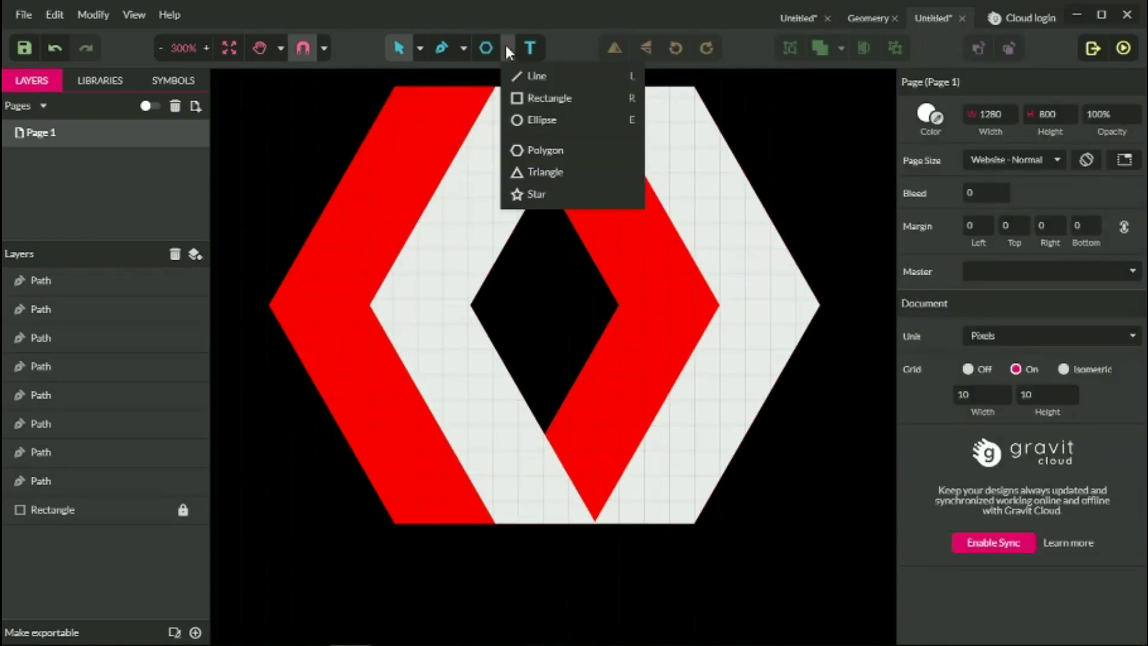
click(540, 99)
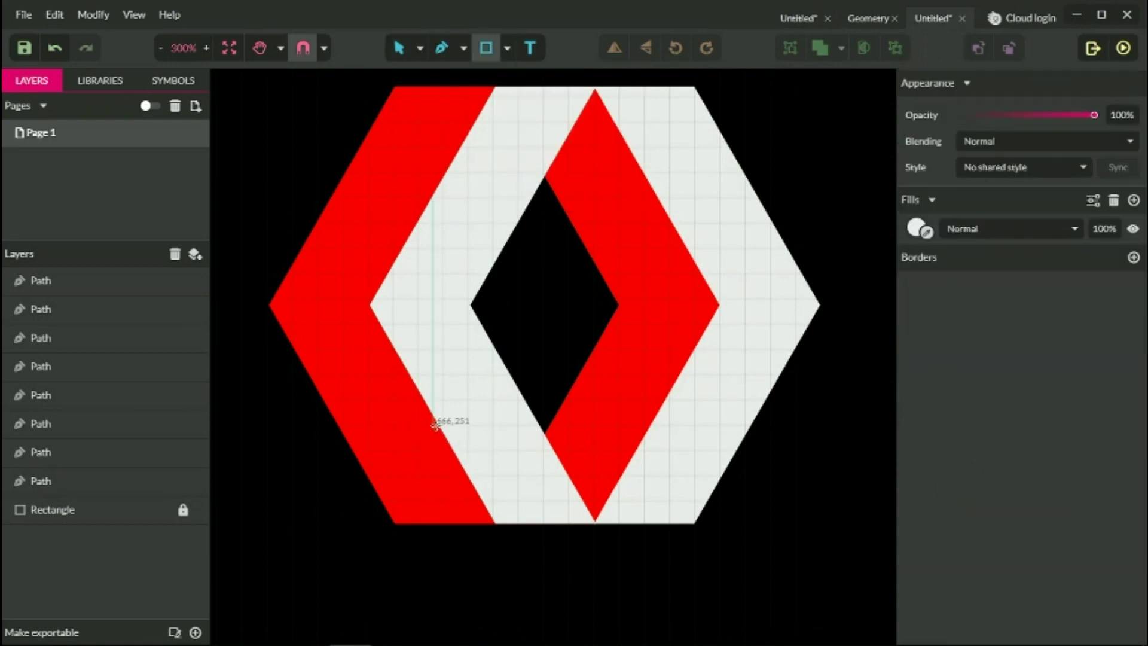
drag(416, 426, 597, 523)
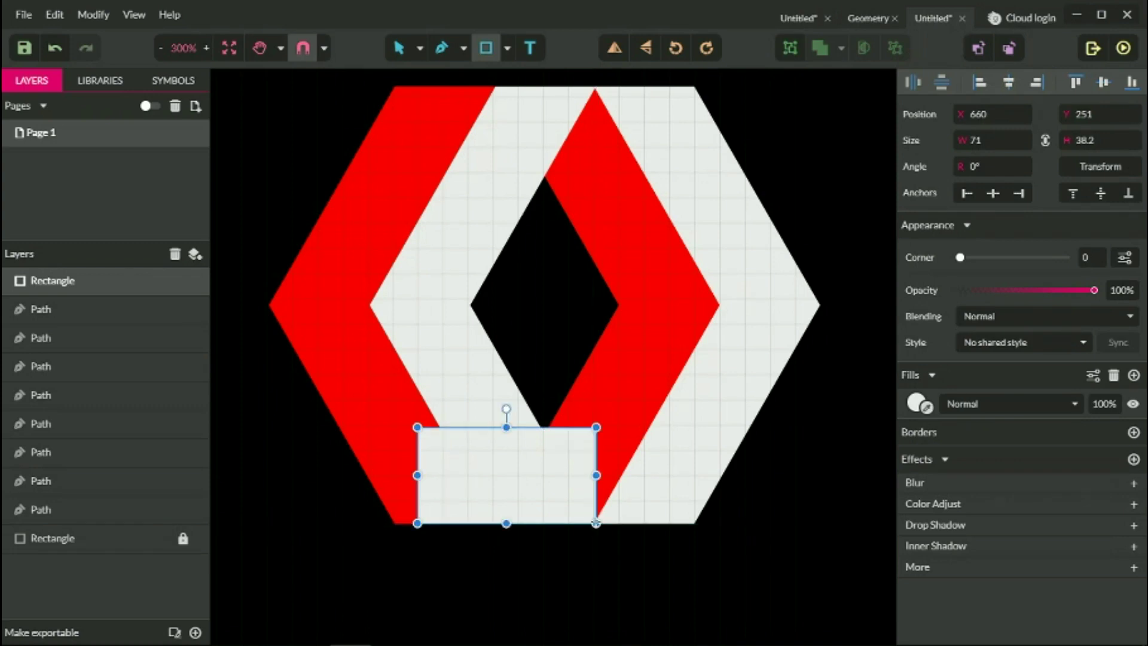
Step: Zoom in and raise the rectangle's top edge to the diamond's bottom tip, making it 71 × 35.2
key(ctrl+2)
key(space)
drag(655, 153, 540, 239)
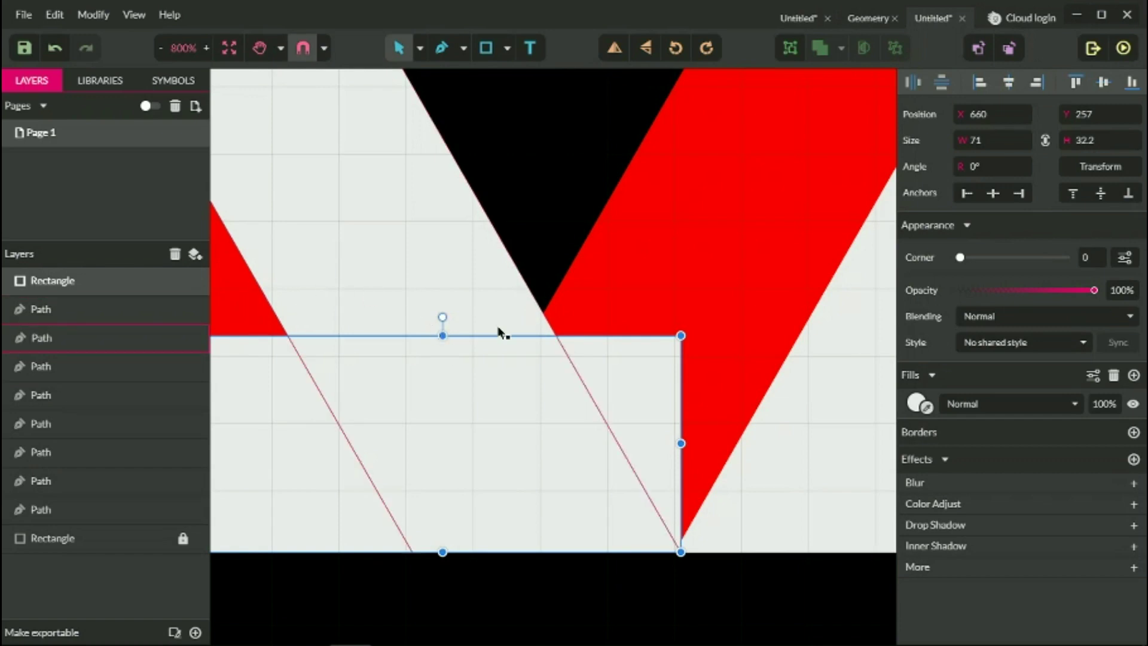
drag(442, 334, 443, 323)
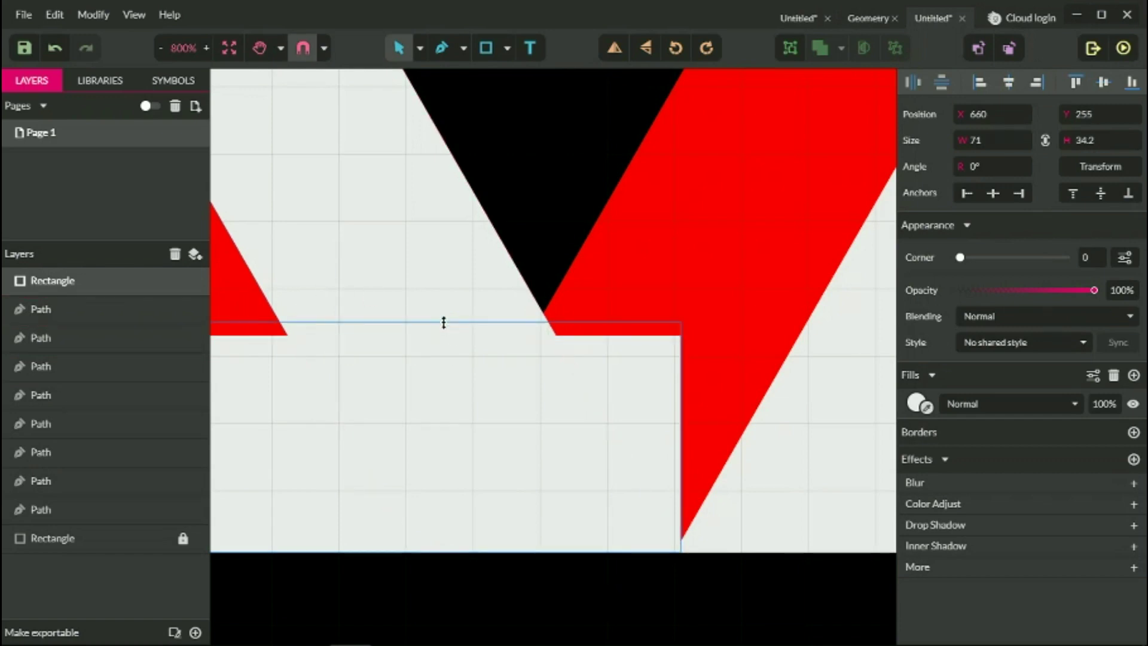
drag(443, 323, 442, 316)
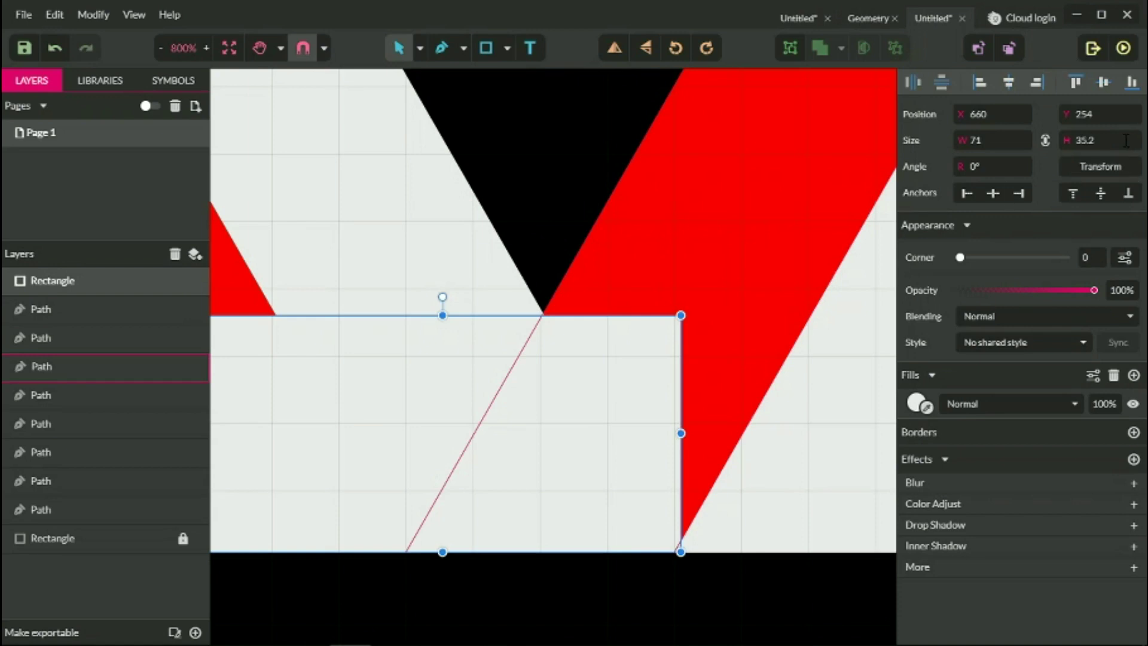
click(330, 48)
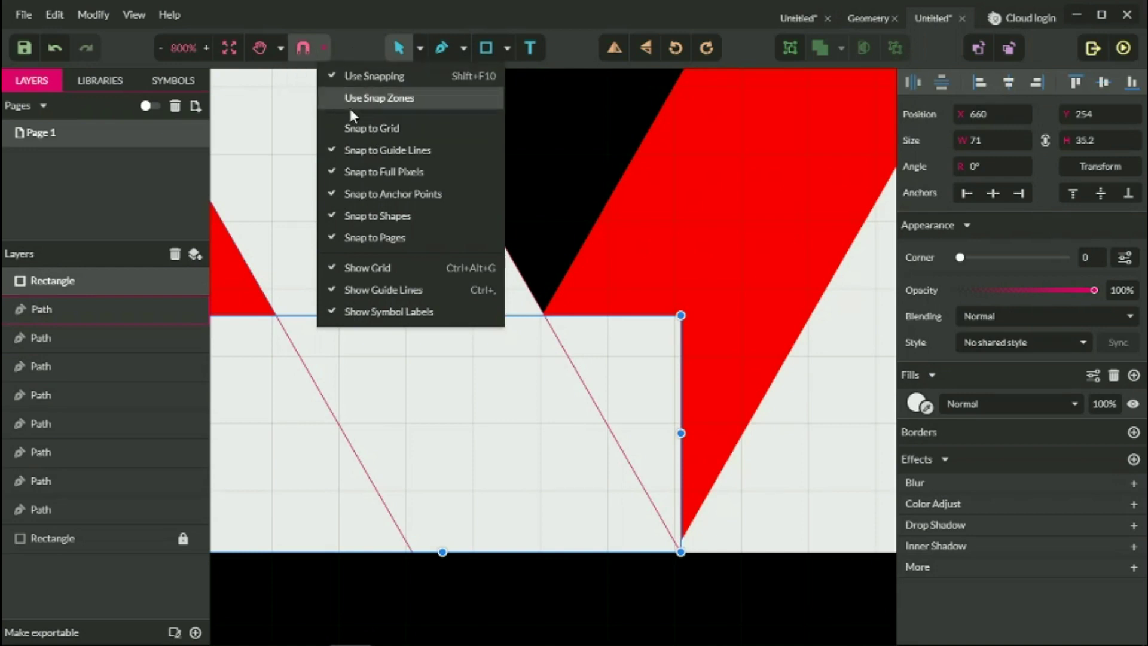
Step: Fill the bottom rectangle with the chevrons' red using the eyedropper
click(556, 173)
click(564, 359)
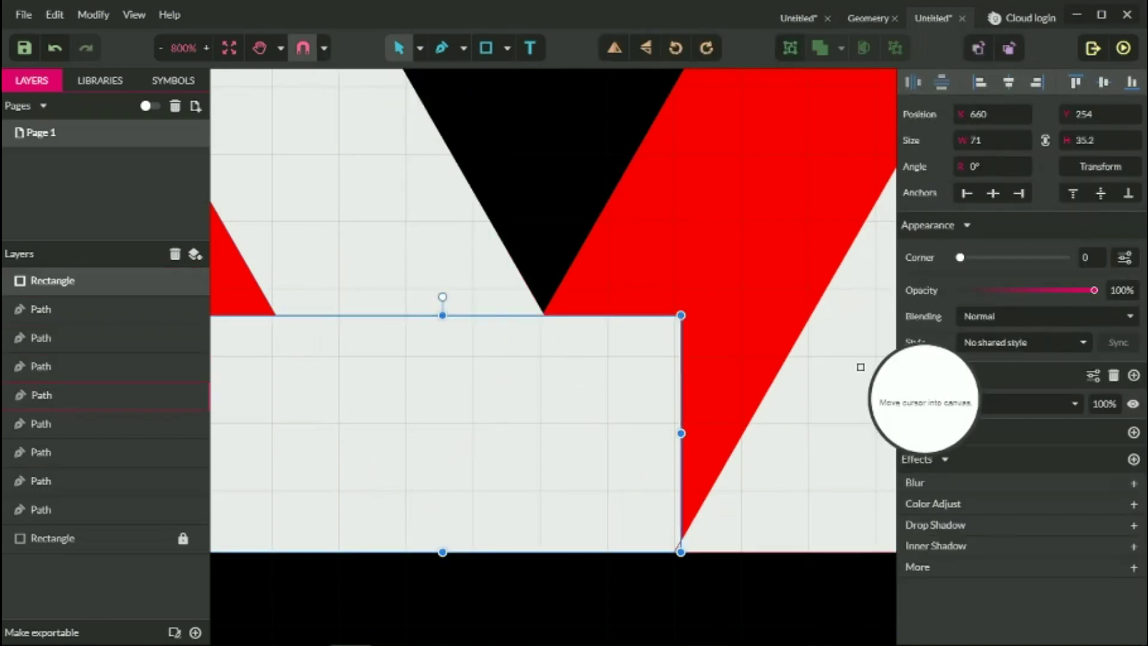
click(673, 230)
key(ctrl+minus)
key(ctrl+minus)
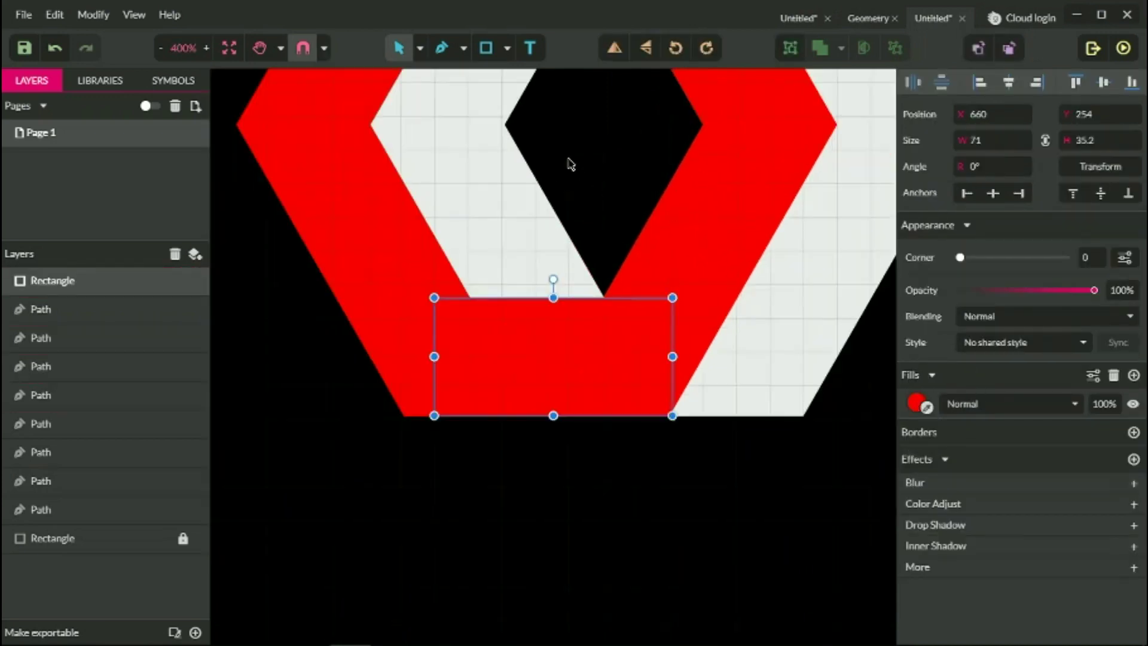
Step: Place a copy of the rectangle at the top apex and sample the light grey fill into it
drag(553, 345, 620, 120)
click(927, 408)
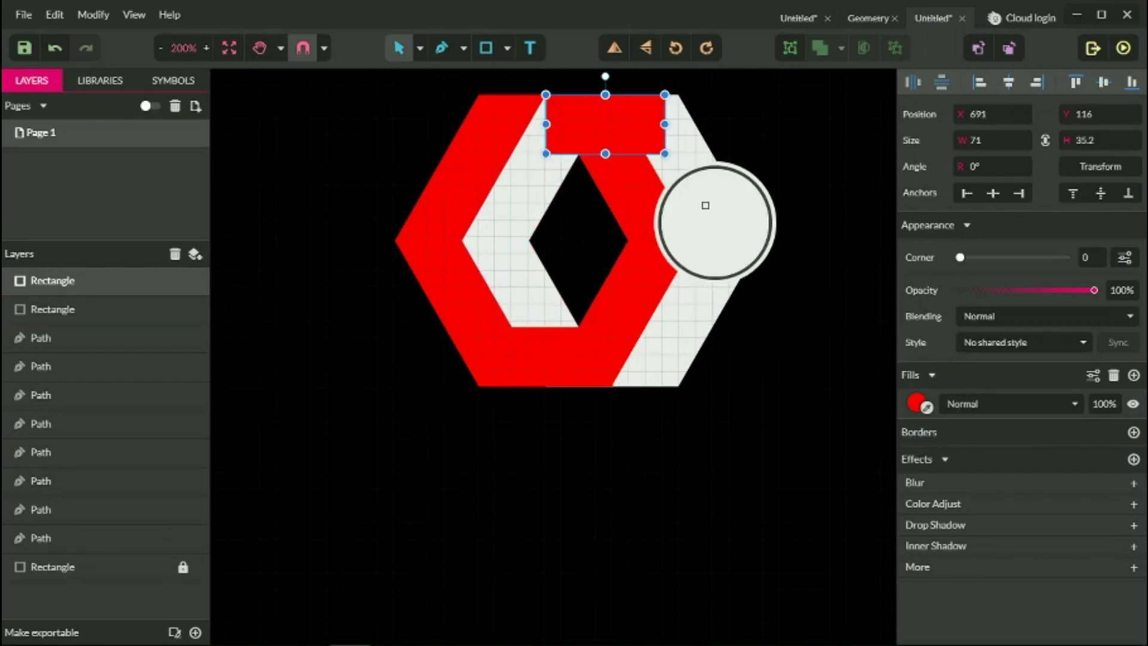
click(720, 188)
click(787, 159)
scroll(789, 162, down, 2)
scroll(788, 161, up, 3)
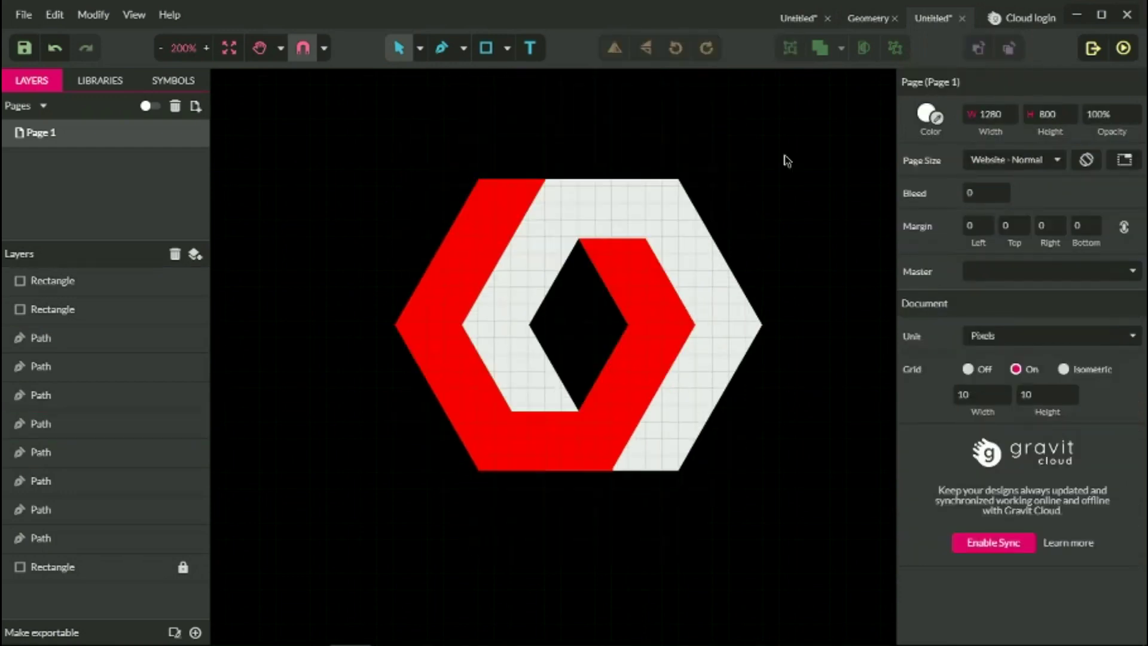
Step: Merge the bottom red rectangle with the left red chevron into one shape
click(525, 451)
shift+click(446, 347)
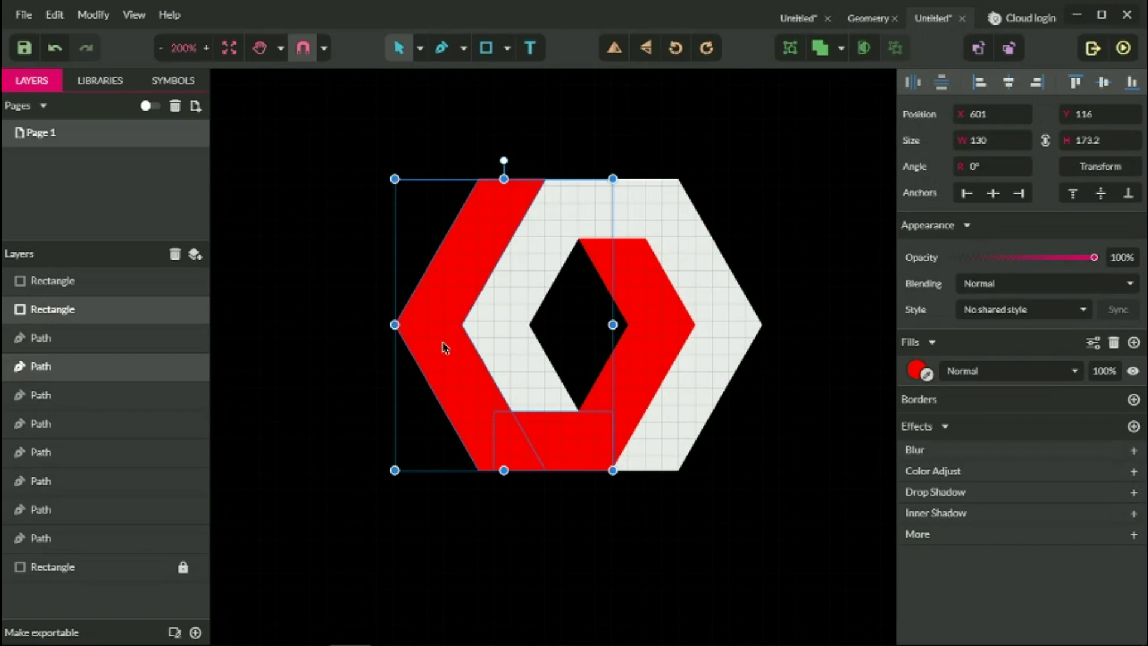
click(823, 50)
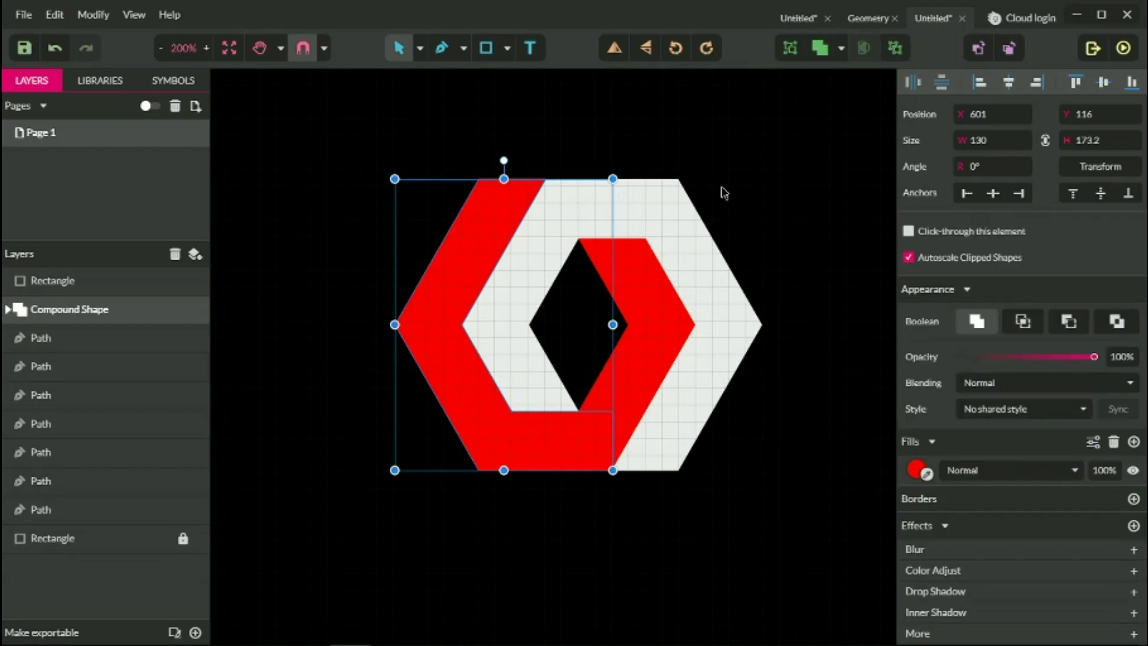
Step: Merge the top light grey rectangle with the right white chevron into one compound shape
click(640, 206)
shift+click(687, 241)
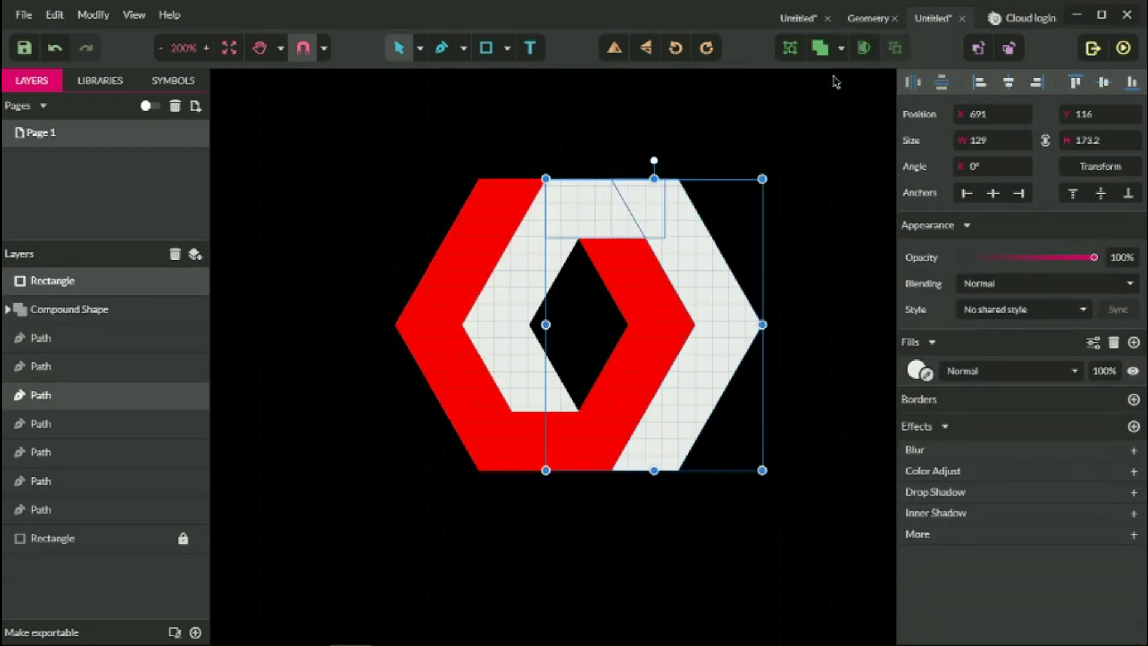
click(821, 48)
click(735, 174)
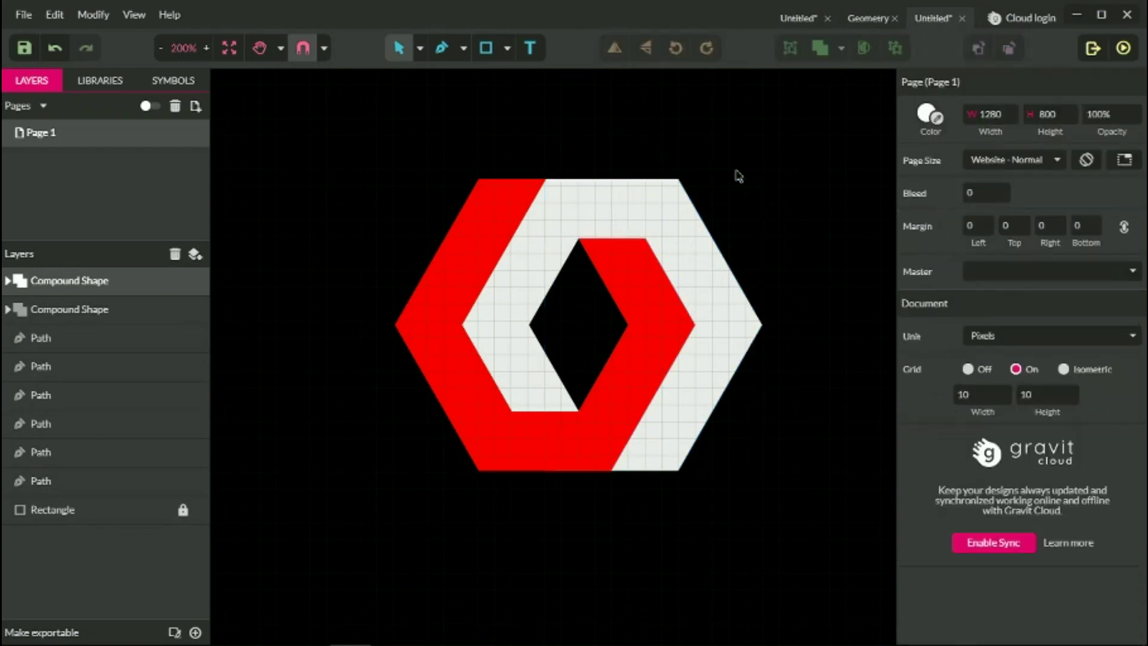
click(699, 259)
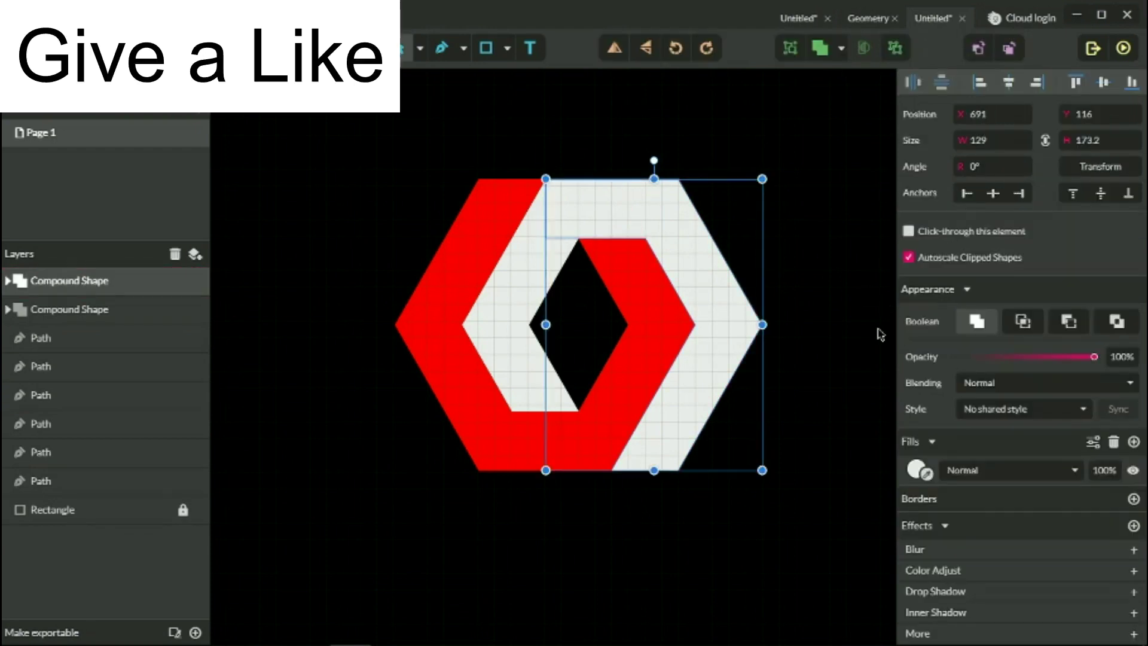
Step: Apply the Light shared style to the white outer compound shape
click(834, 278)
click(719, 282)
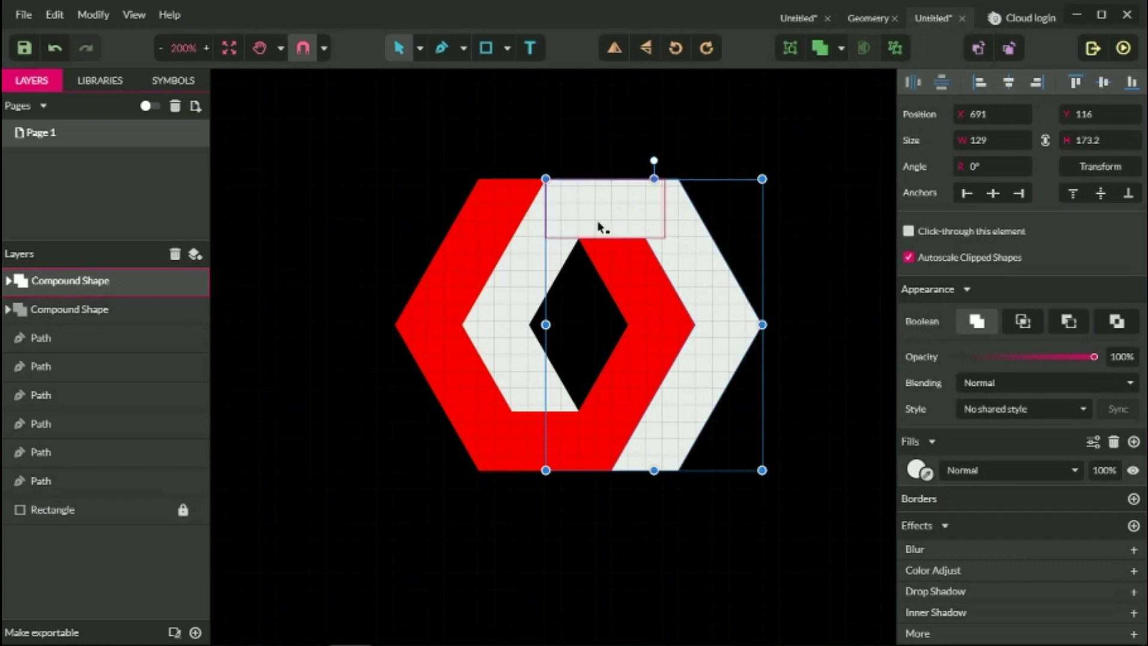
click(981, 410)
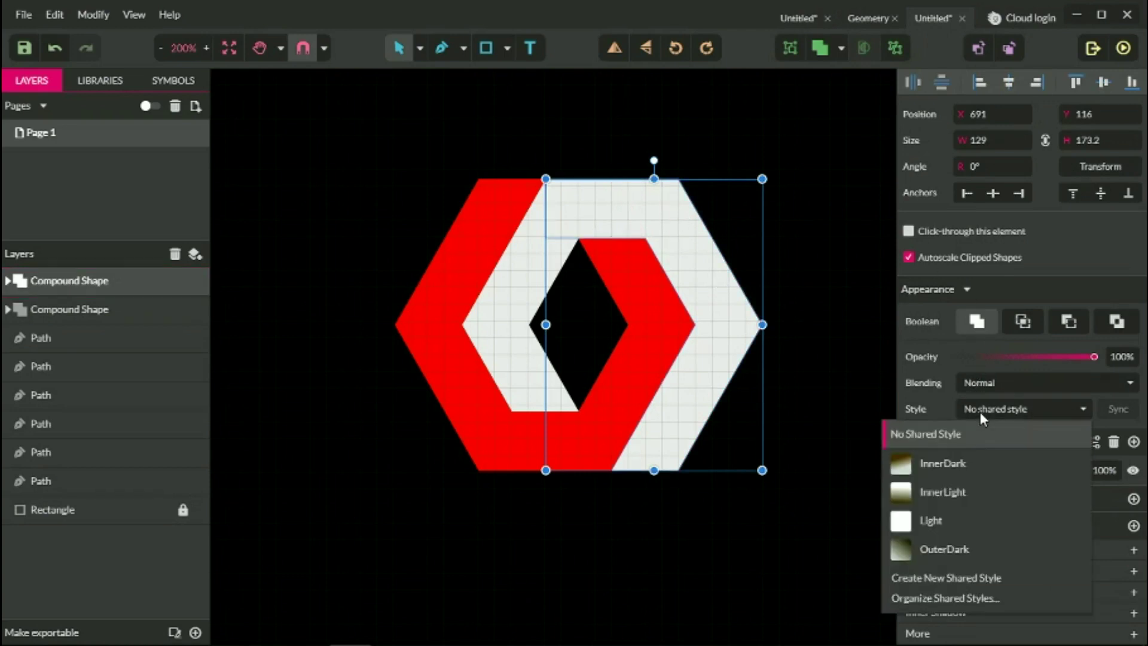
click(932, 521)
Step: Give the inner left band the InnerLight style and the inner right band InnerDark
click(541, 281)
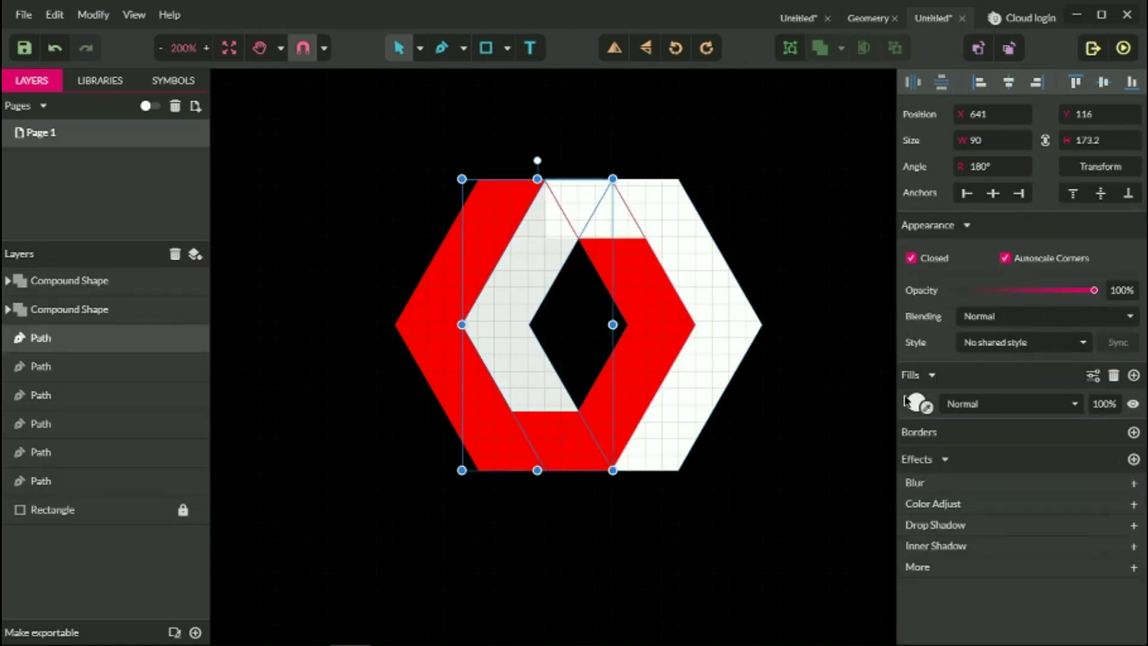
click(977, 340)
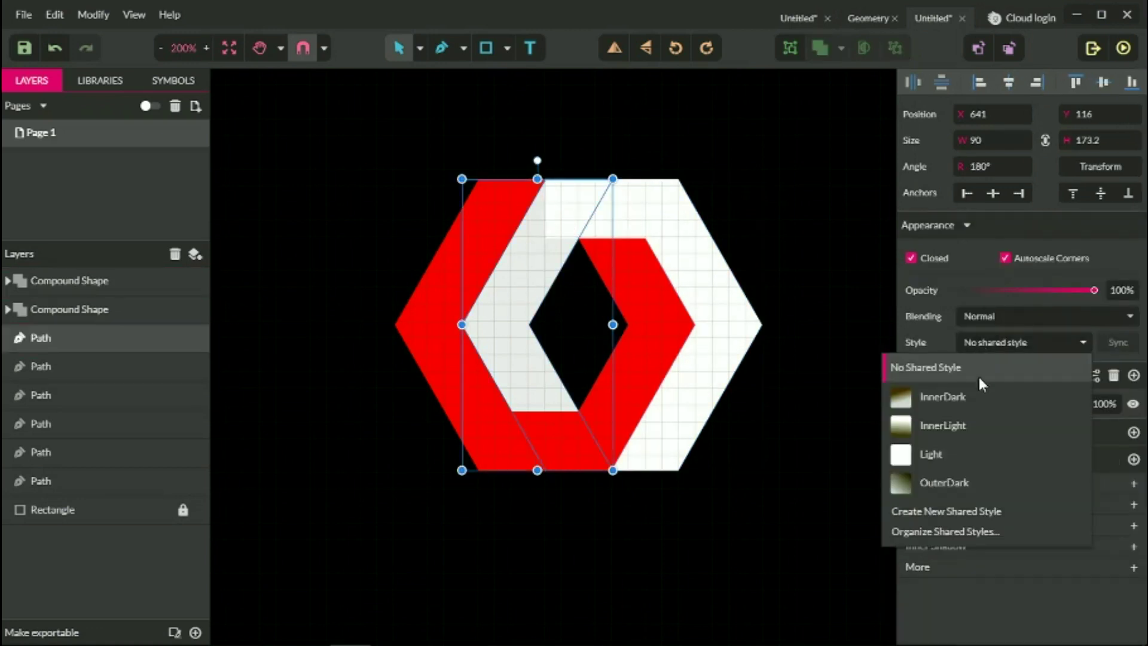
click(954, 426)
click(821, 222)
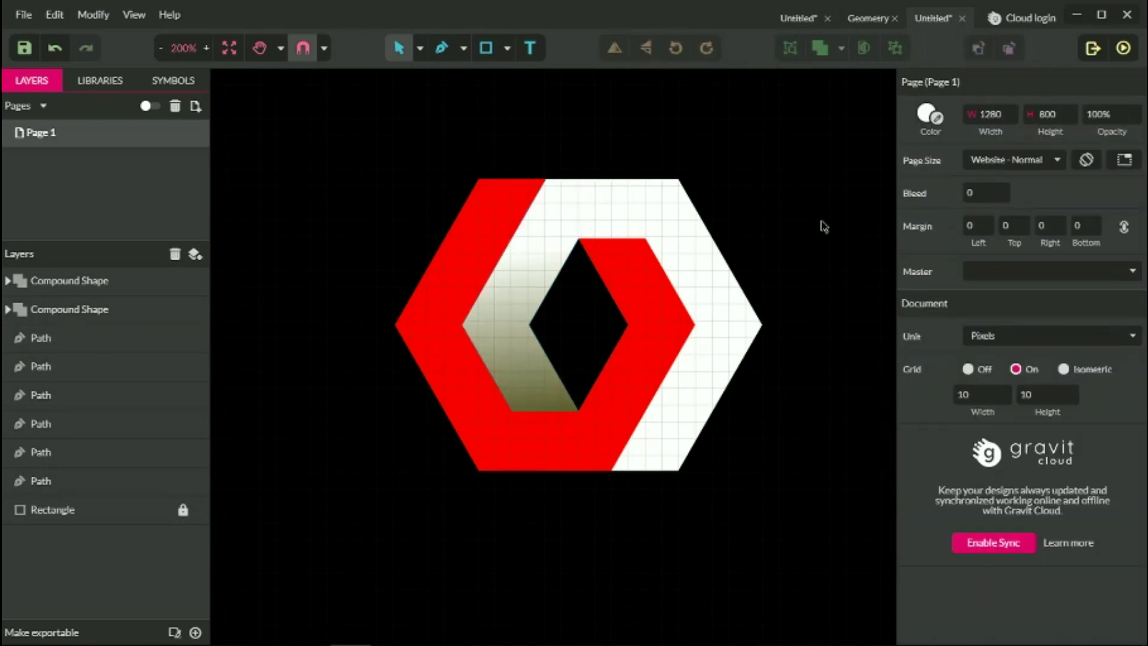
click(675, 314)
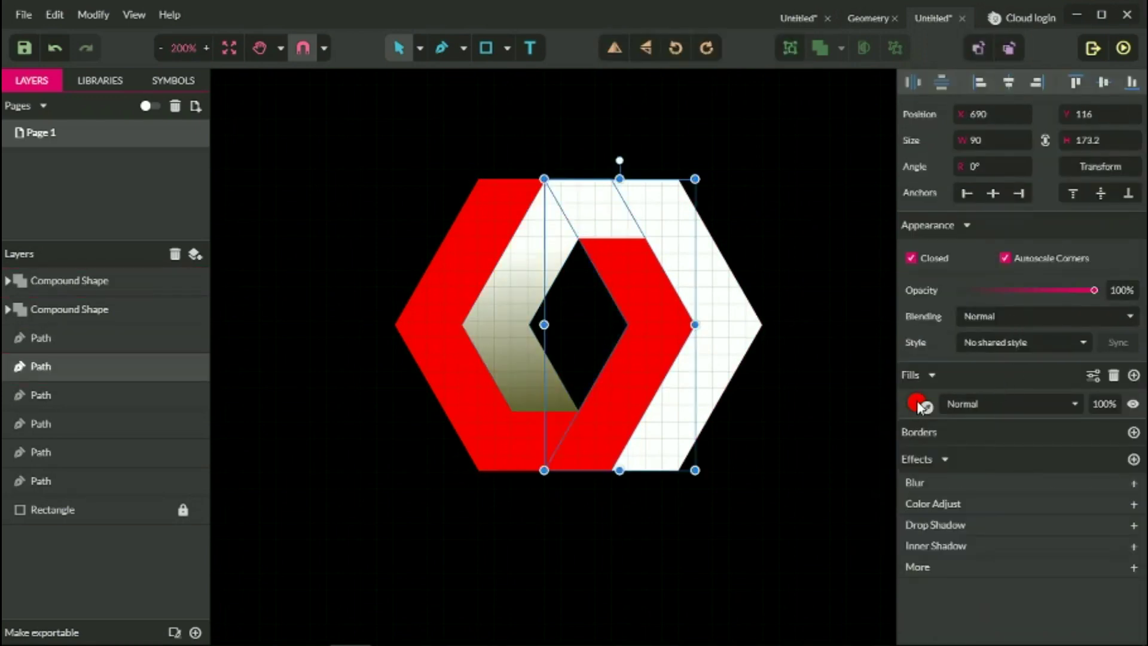
click(991, 343)
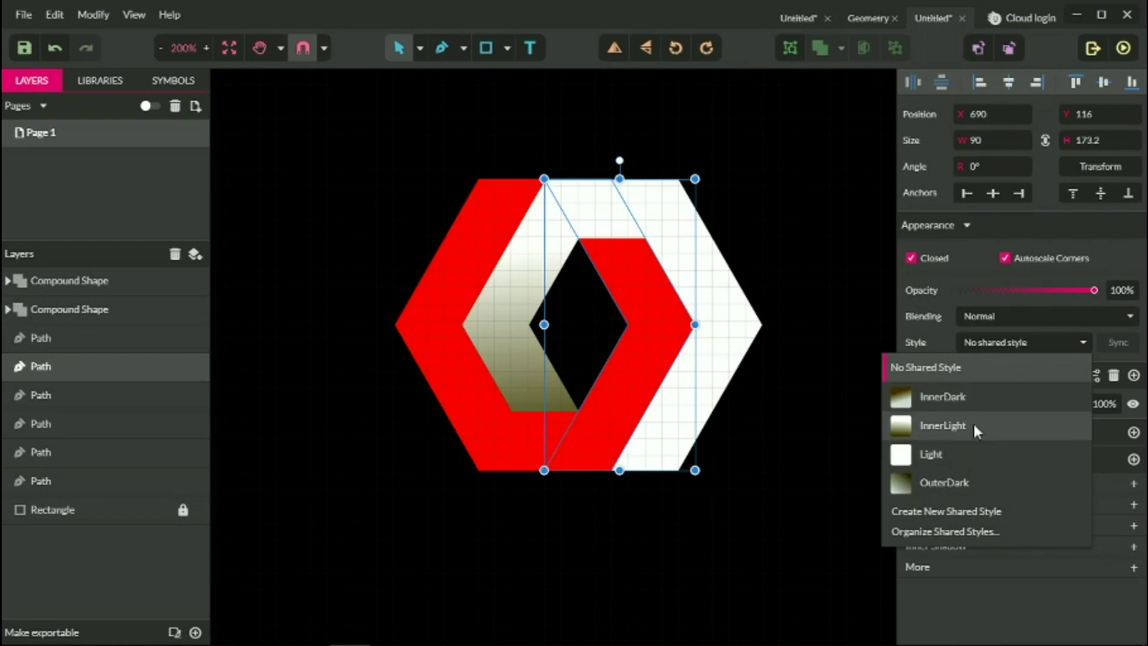
click(973, 400)
Step: Apply the OuterDark shared style to the red outer shape on the left
click(449, 290)
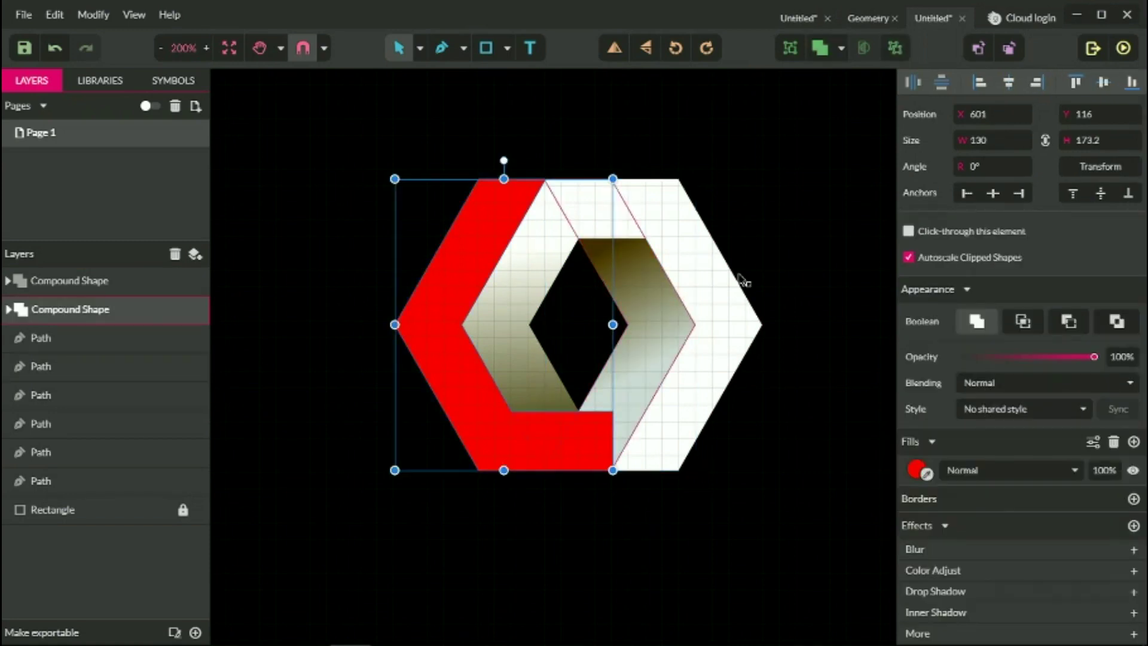
click(985, 386)
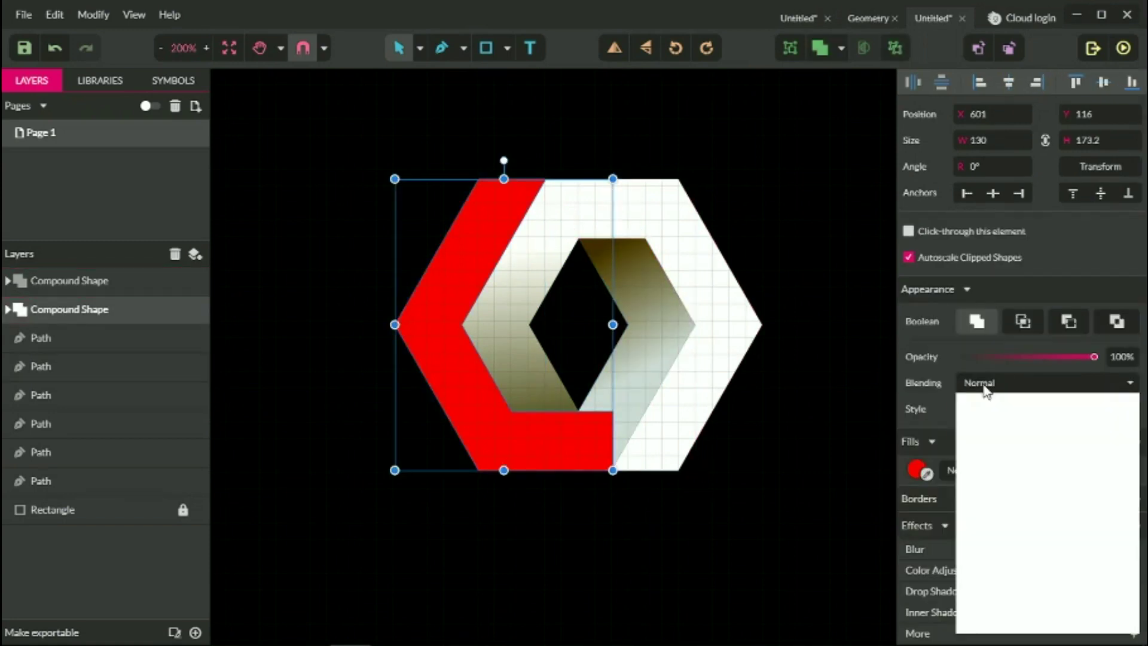
click(981, 383)
click(968, 409)
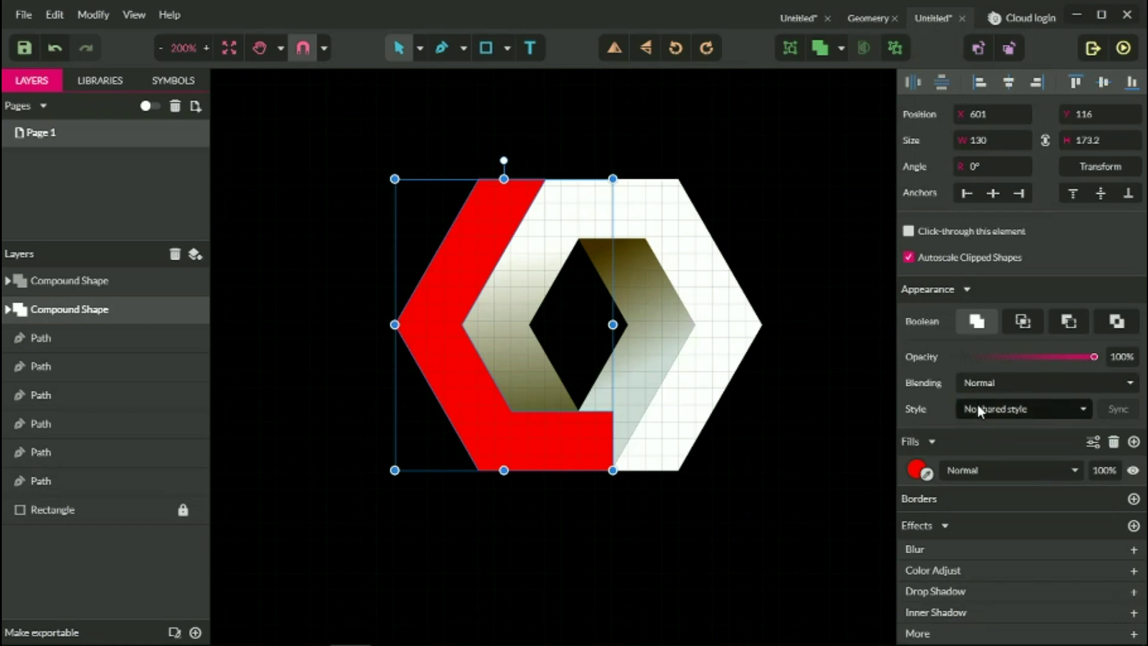
click(966, 546)
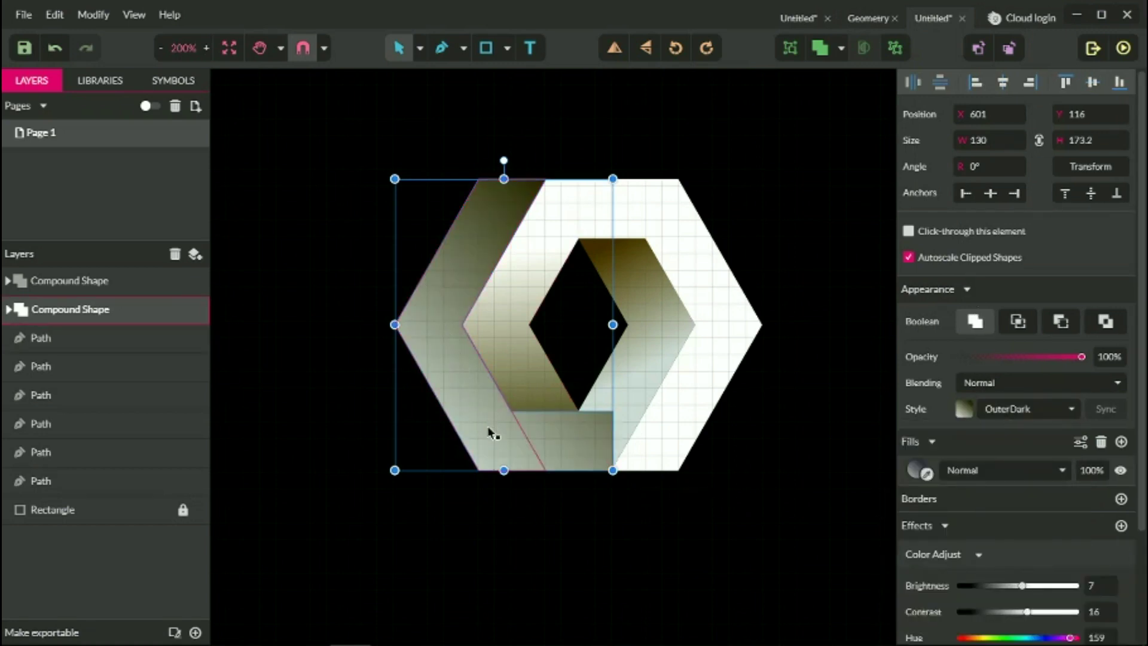
Step: Reposition the OuterDark gradient to run from dark at top left to light at lower centre
click(914, 469)
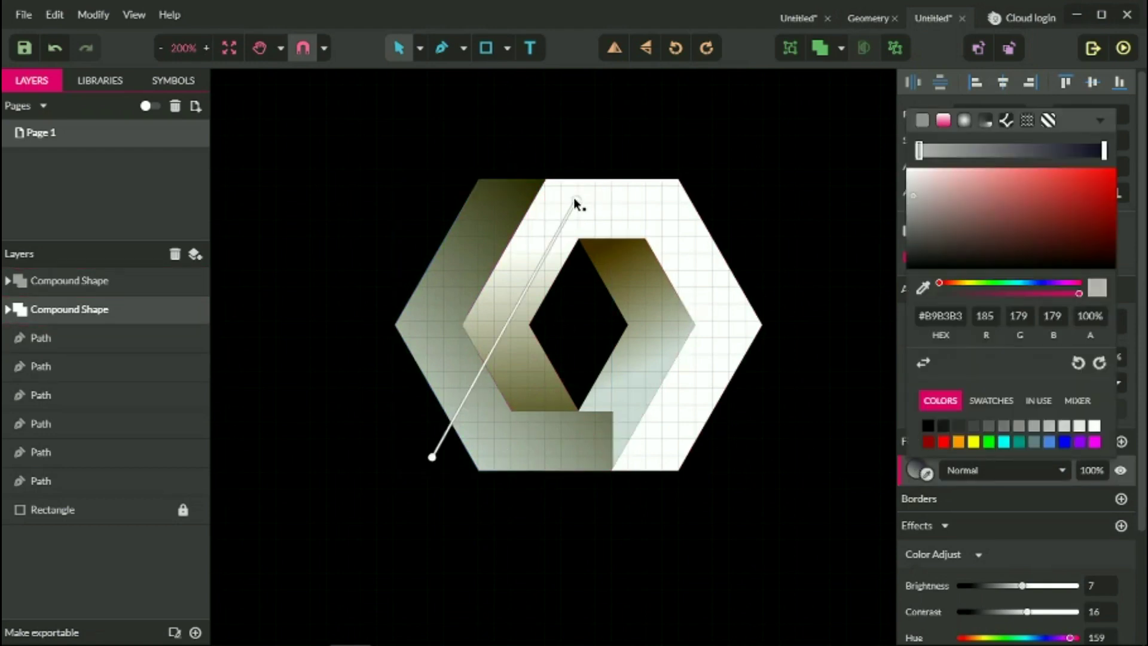
drag(576, 199, 486, 202)
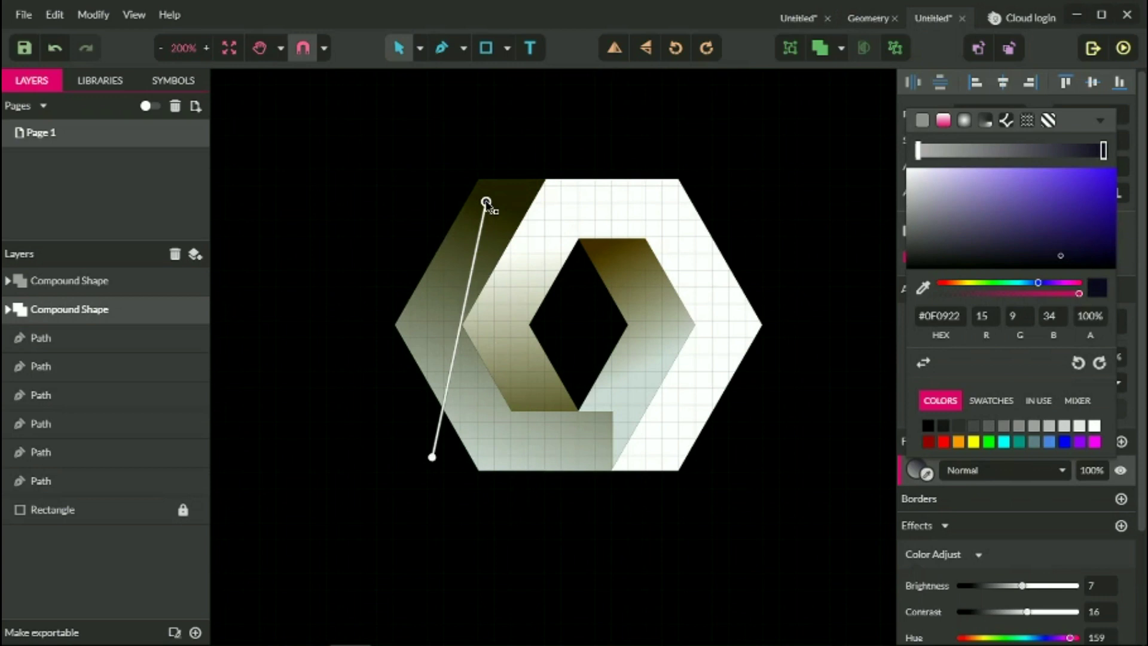
drag(432, 458, 600, 432)
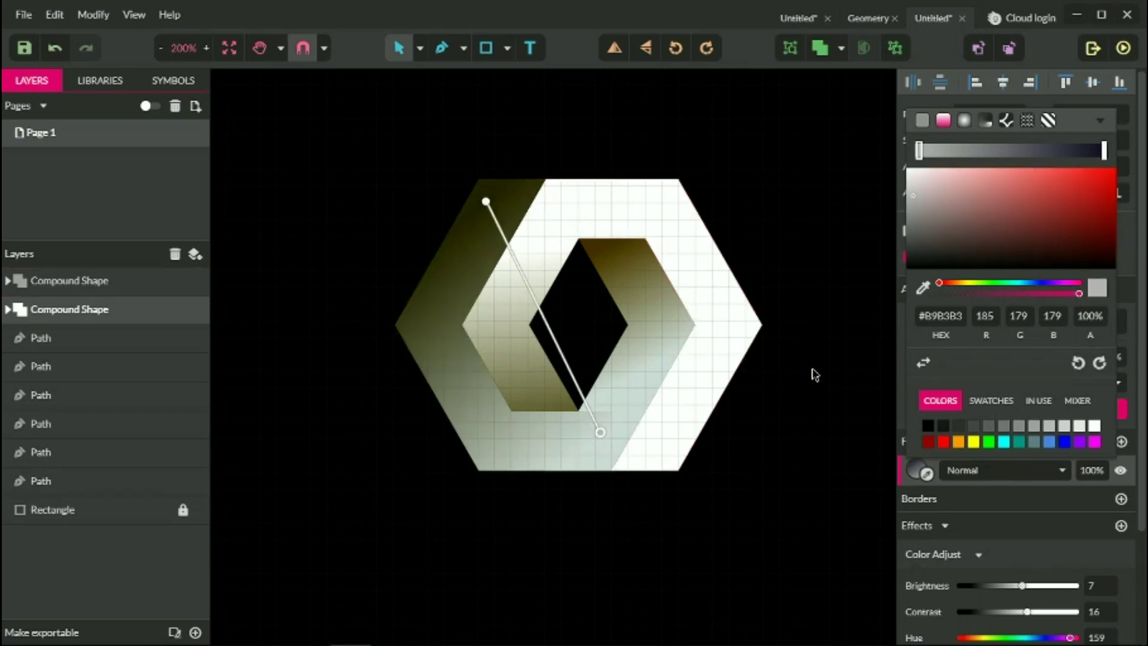
click(815, 374)
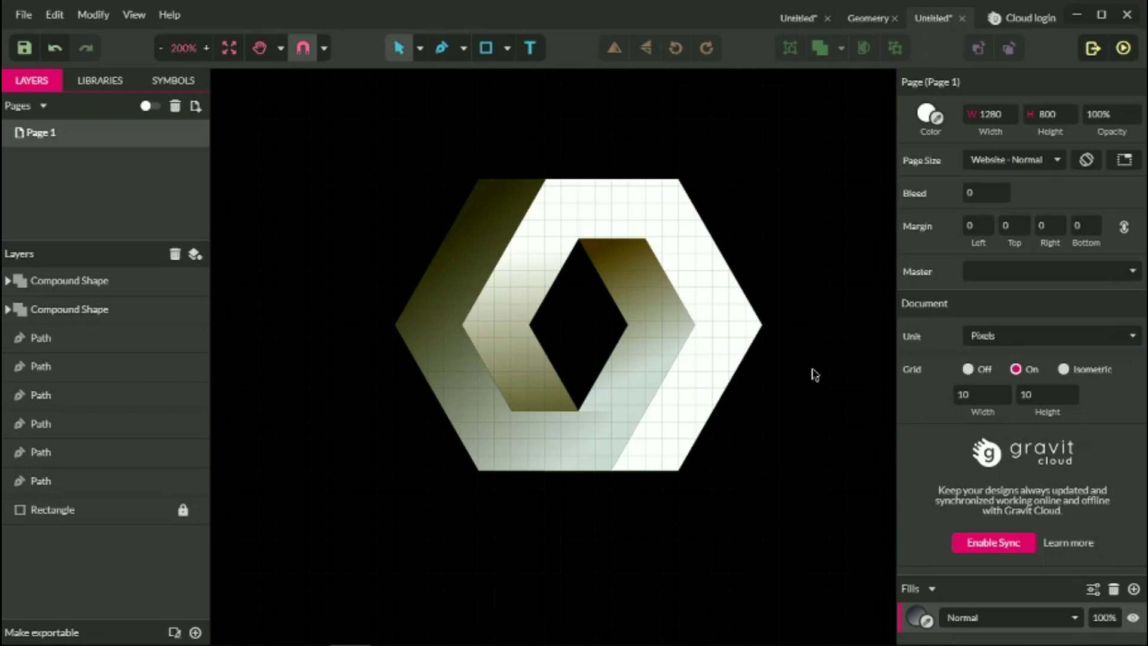
scroll(815, 375, up, 1)
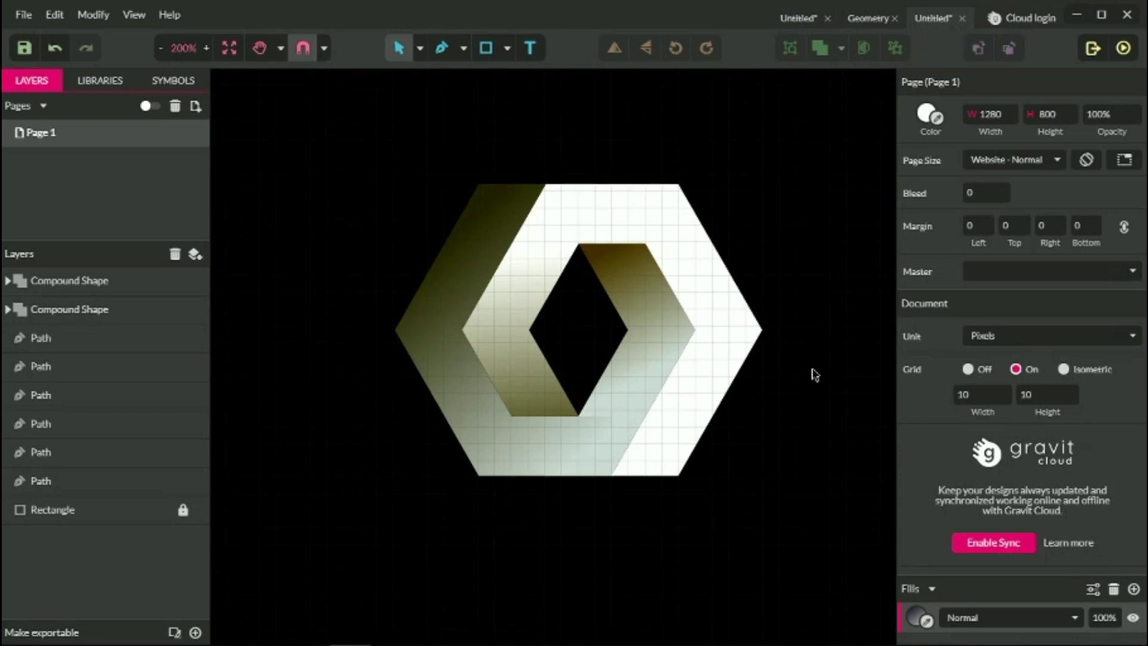